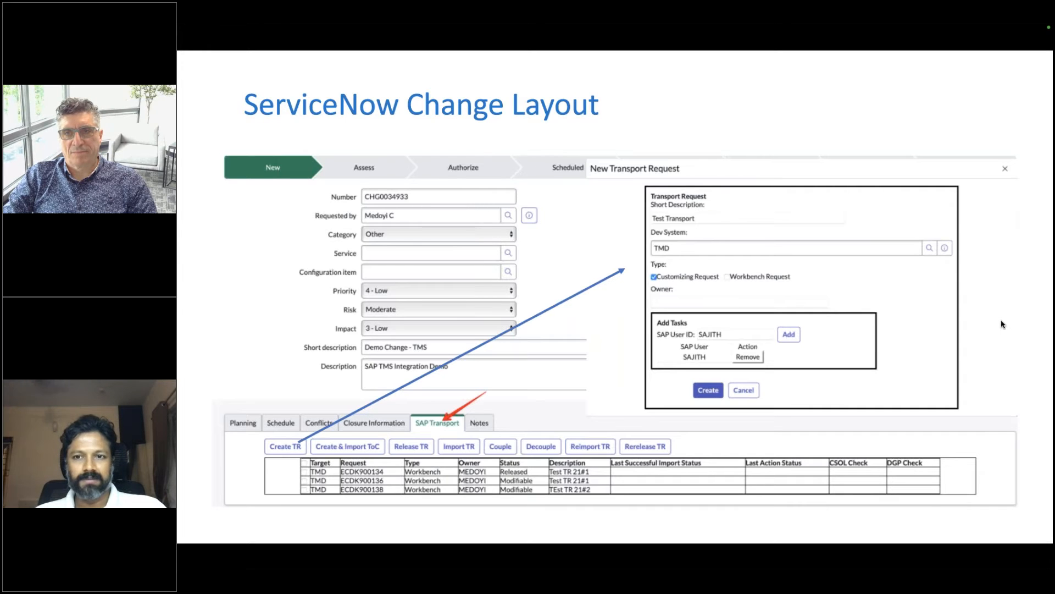
Step: Leave the full-screen slide presentation, switch to ServiceNow and start a new normal change request
click(985, 324)
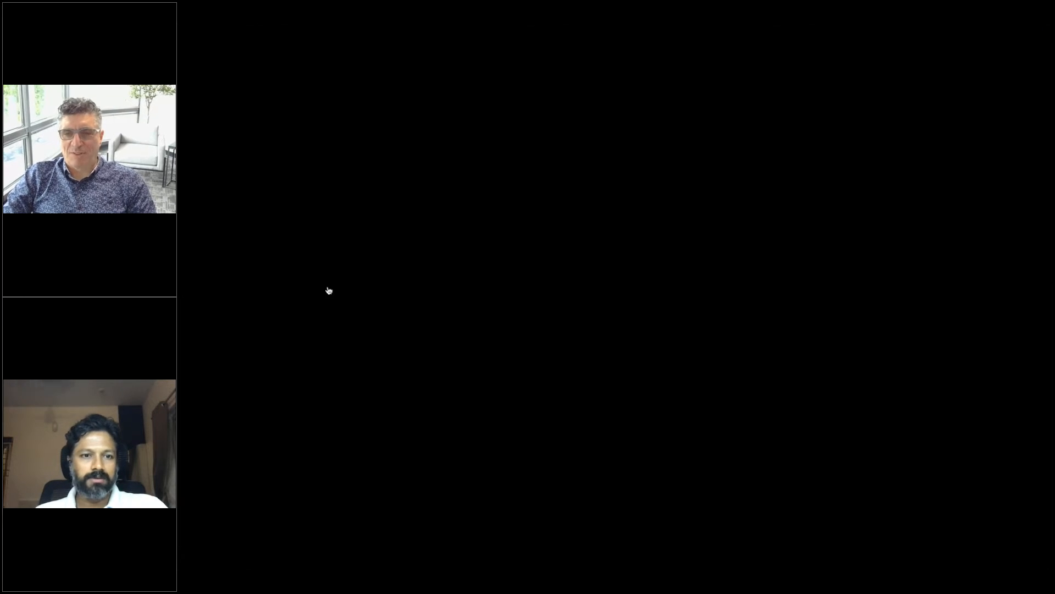
click(327, 287)
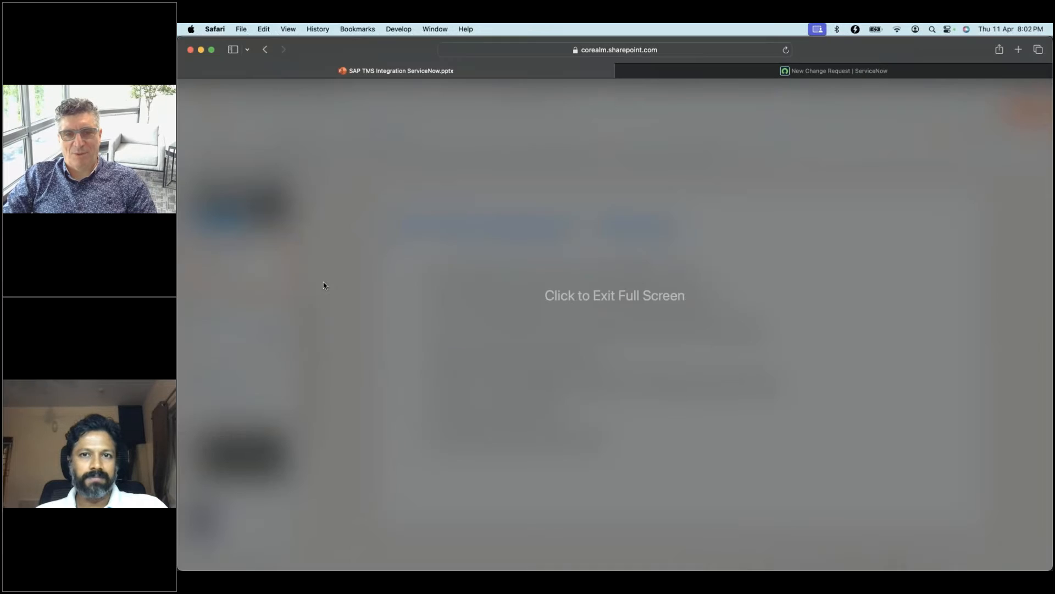
click(749, 74)
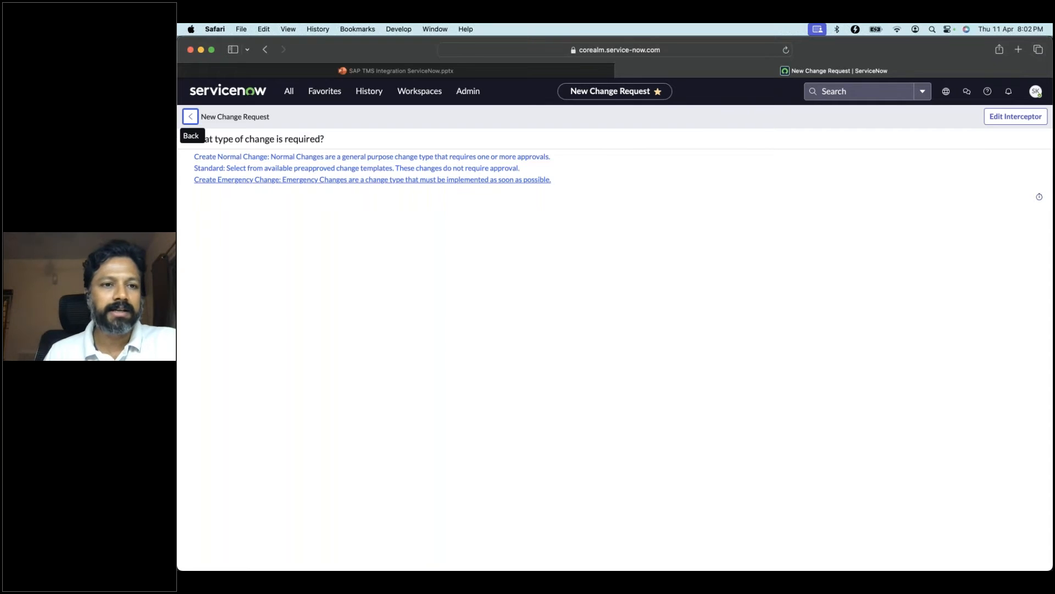
click(350, 160)
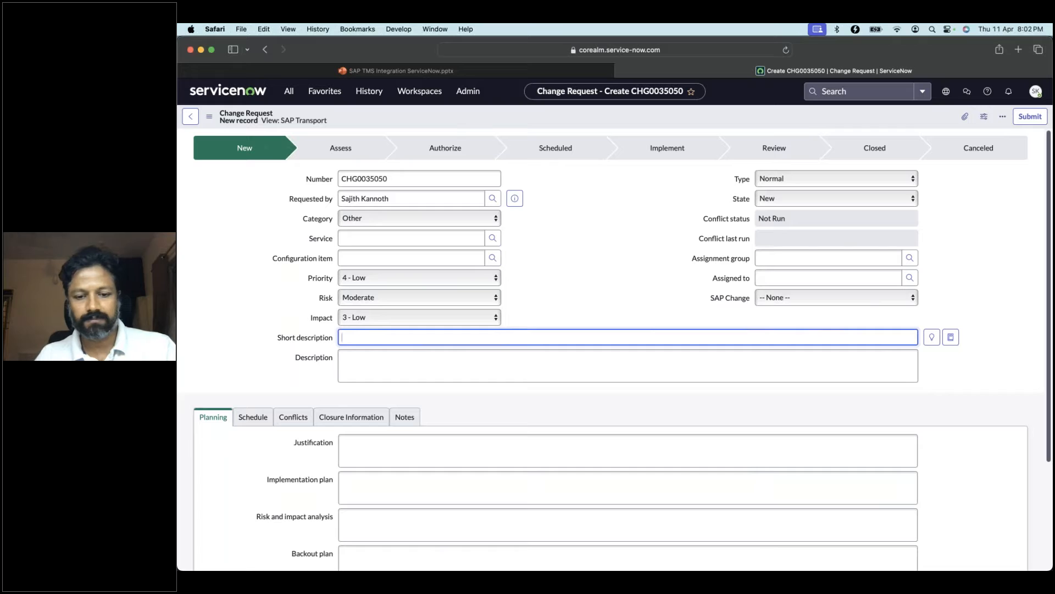
Step: Enter "TMS Webinar Demo Change" as short description, and the same text plus a second line "Description of Change" as description
text(TMS Webina)
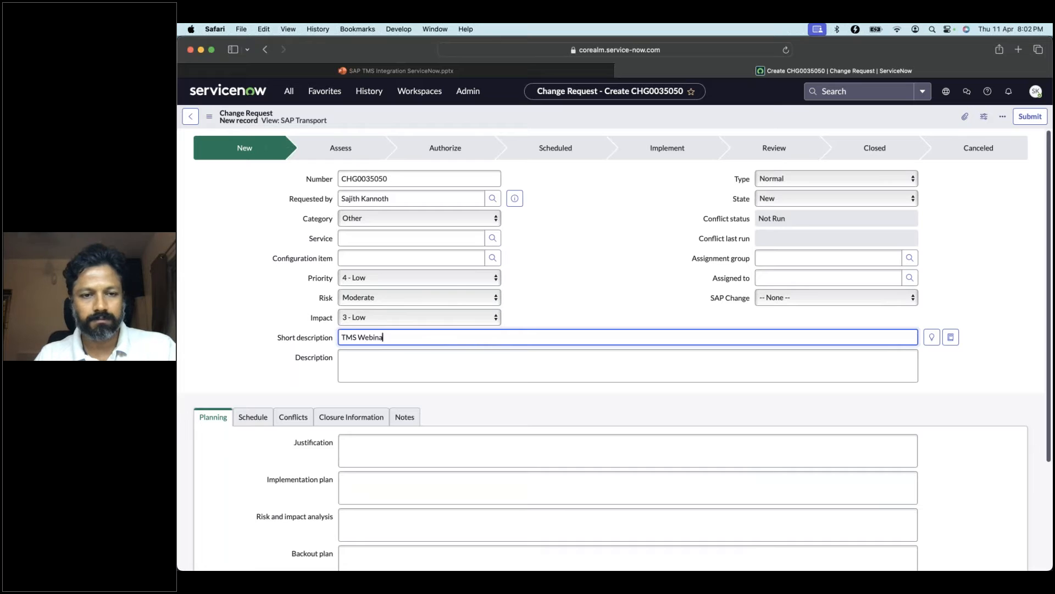
text(r Demo Change)
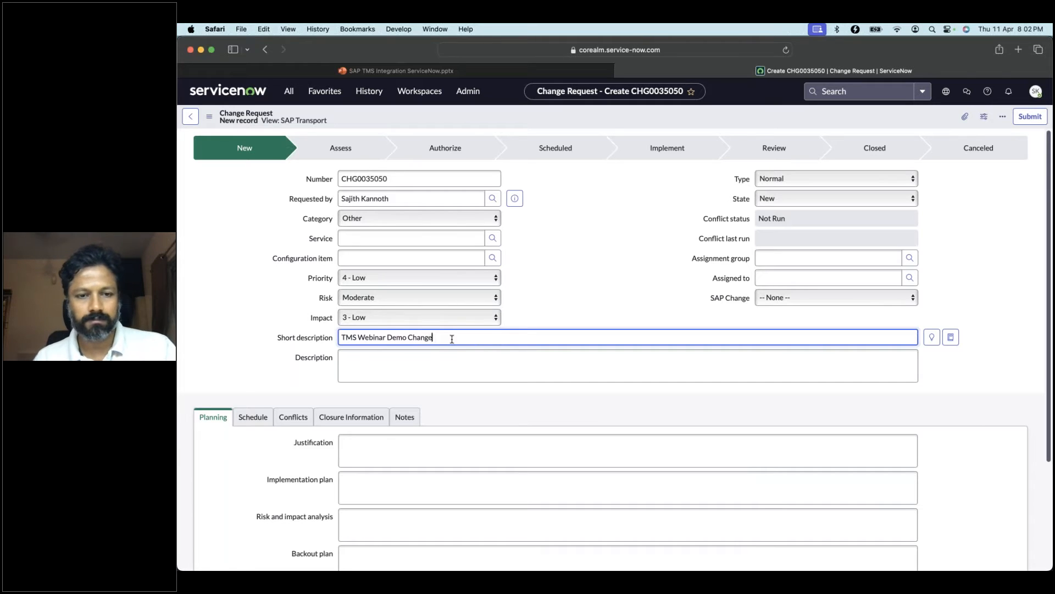
key(super+a)
key(super+c)
click(451, 373)
key(super+v)
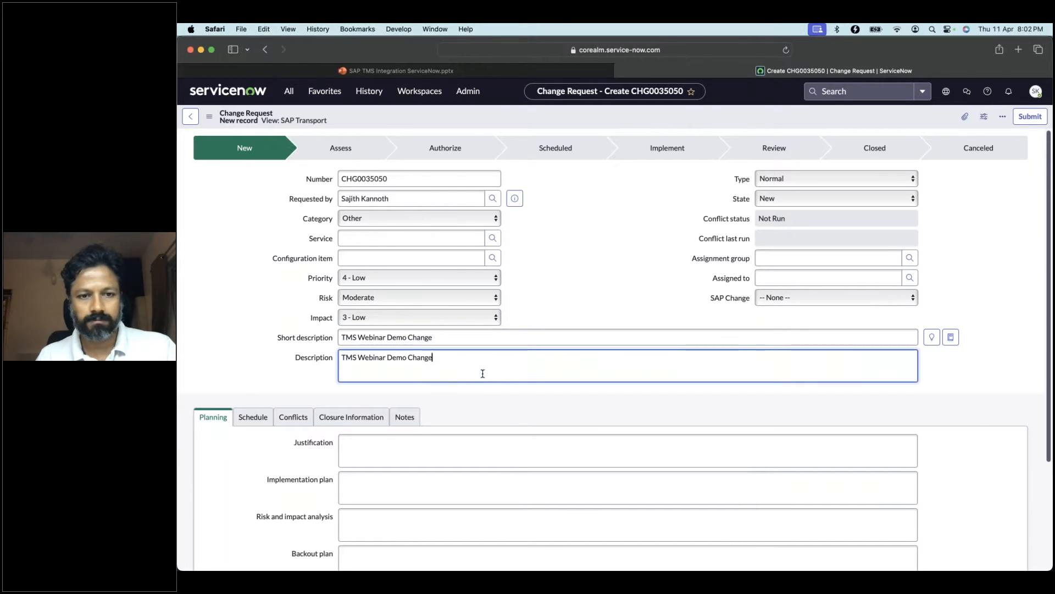
key(Return)
text(DEscription of Change)
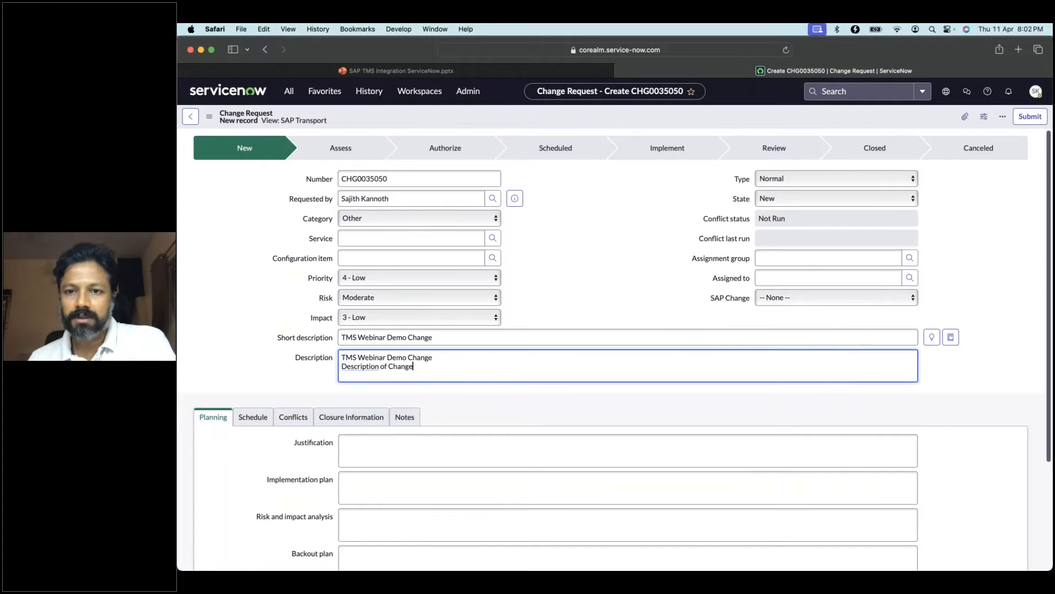
Step: Set SAP Change to Yes and save the change request with its SAP Transport section showing
click(791, 304)
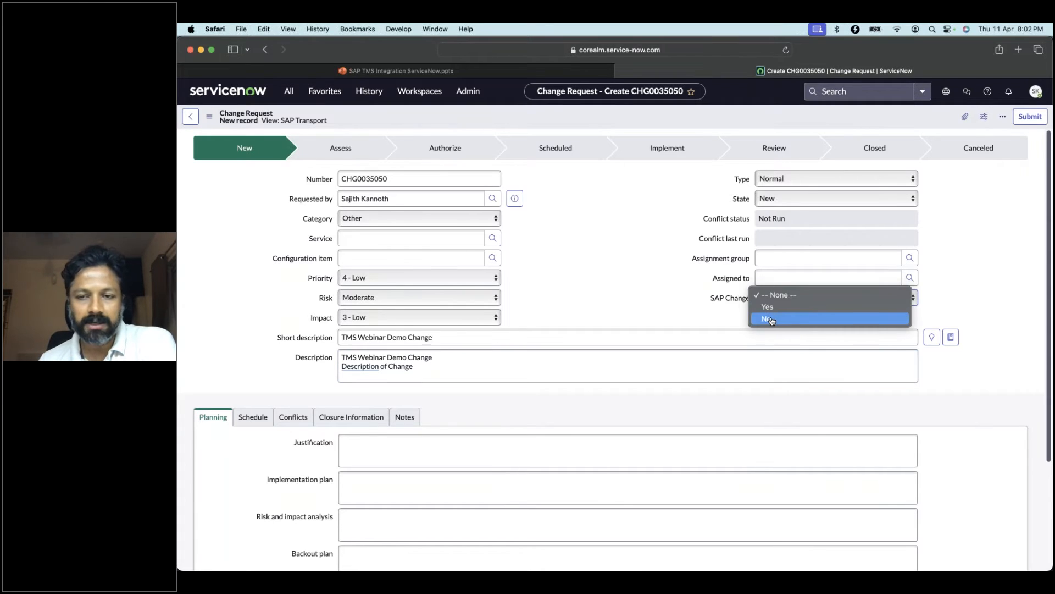
click(772, 320)
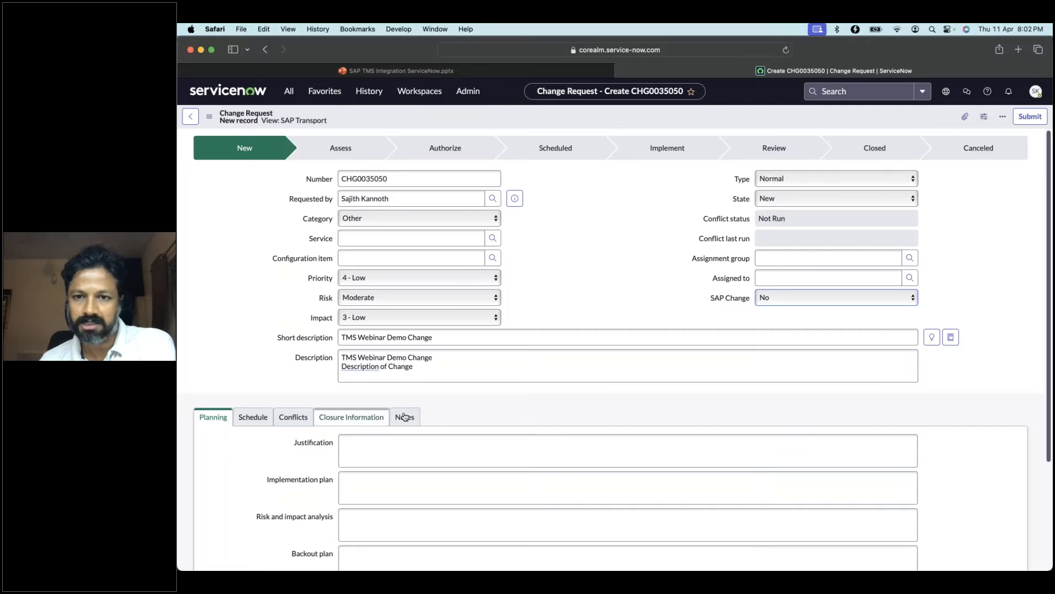
click(773, 300)
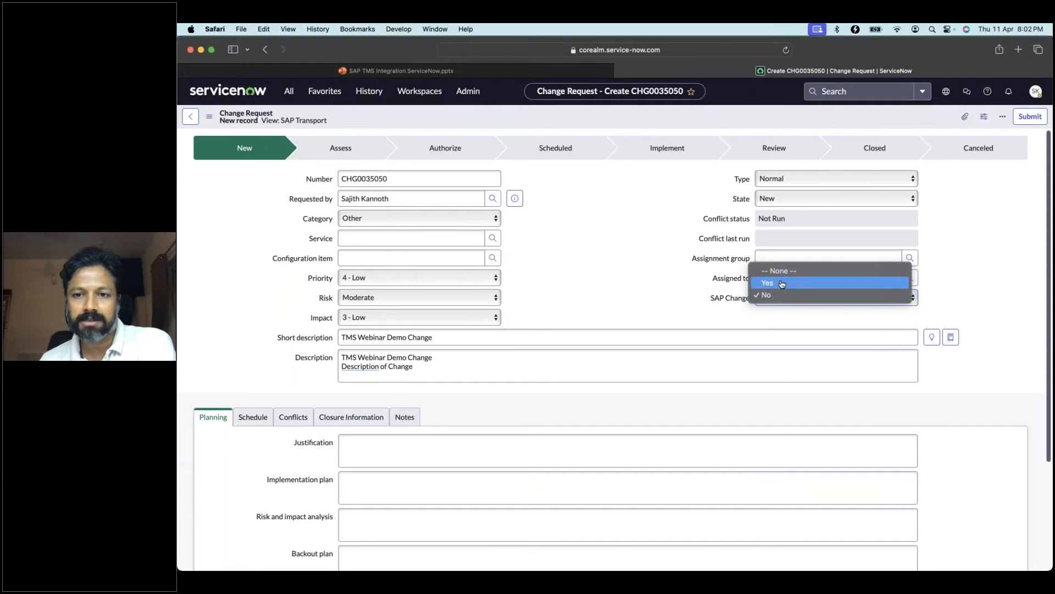
click(781, 284)
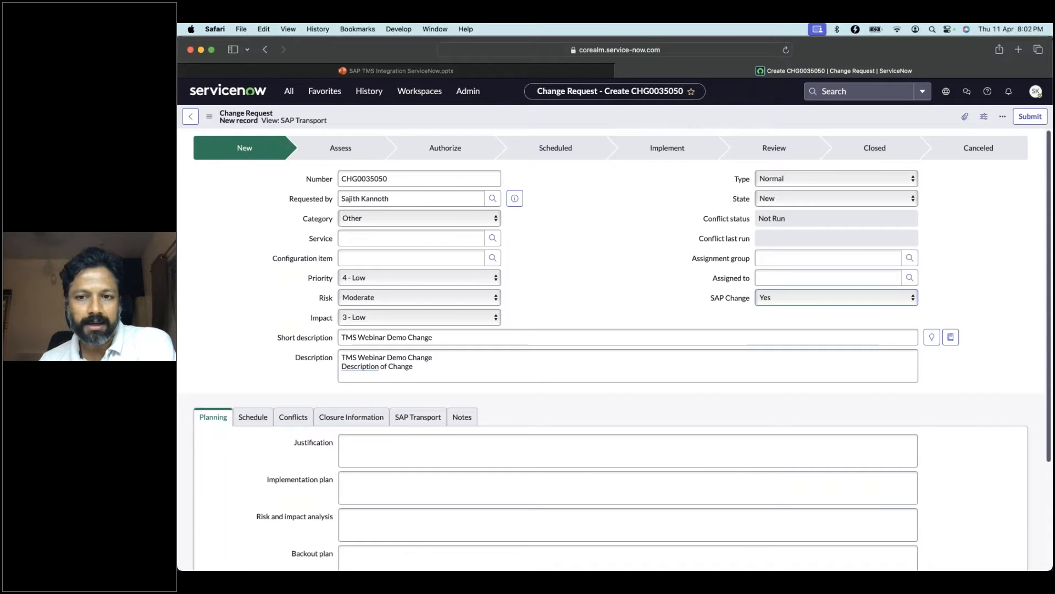
click(428, 421)
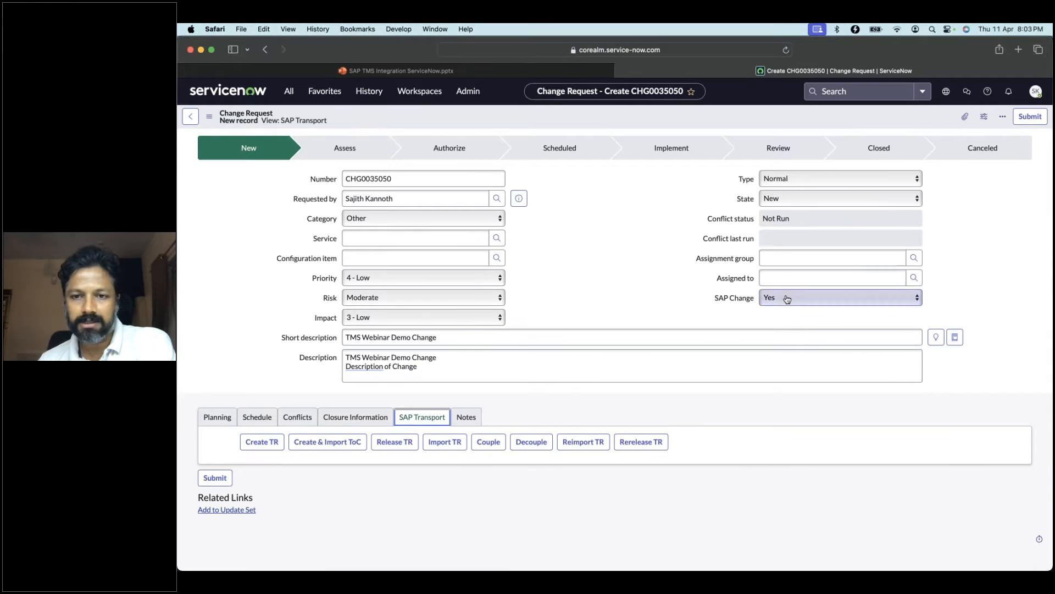
right_click(445, 122)
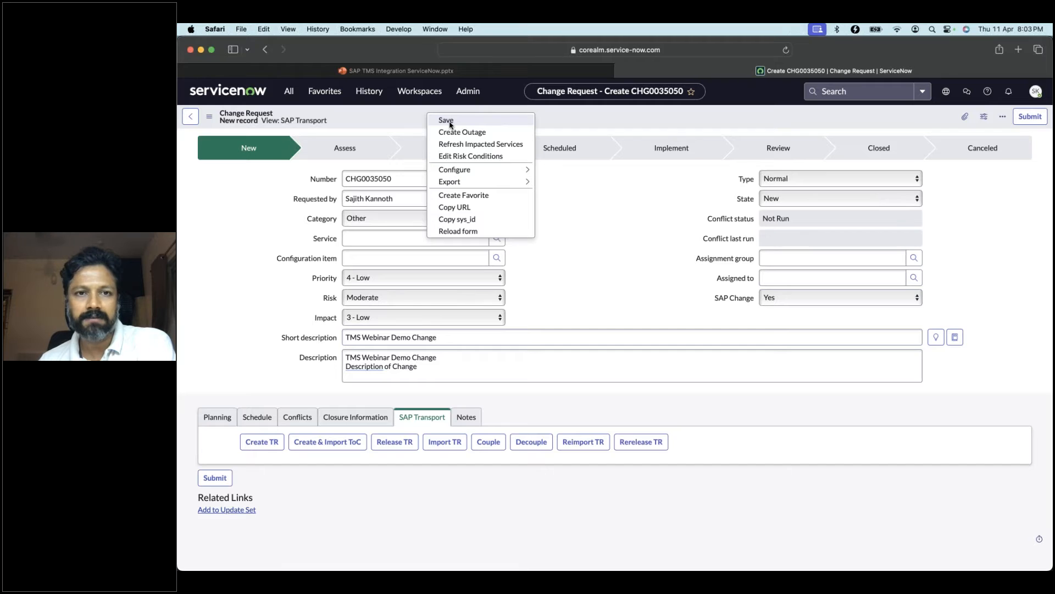
click(450, 121)
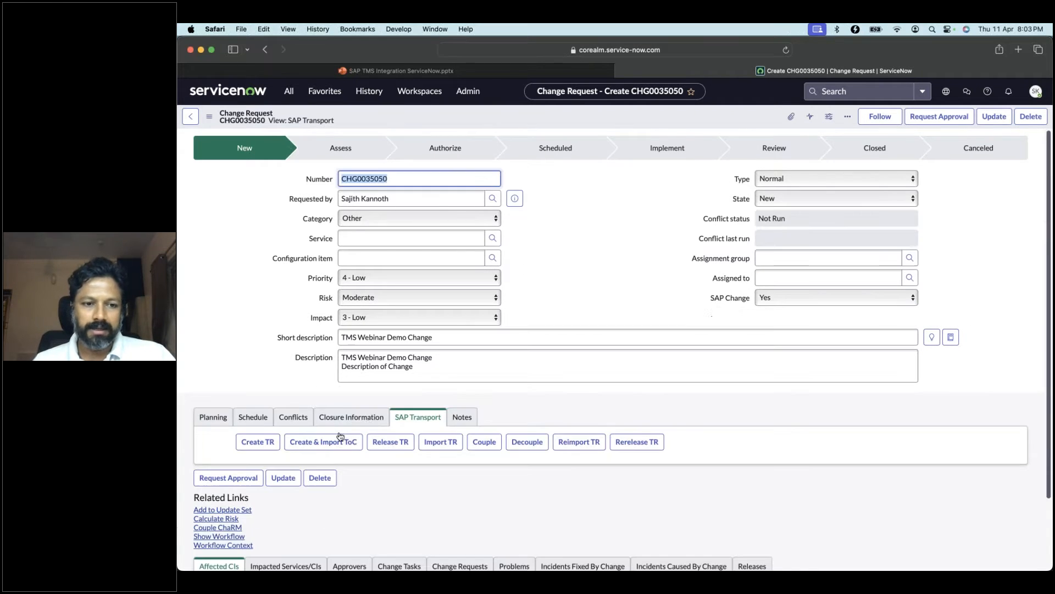
Step: Start a new transport request for the change with the short description "Webinar Demo"
click(264, 446)
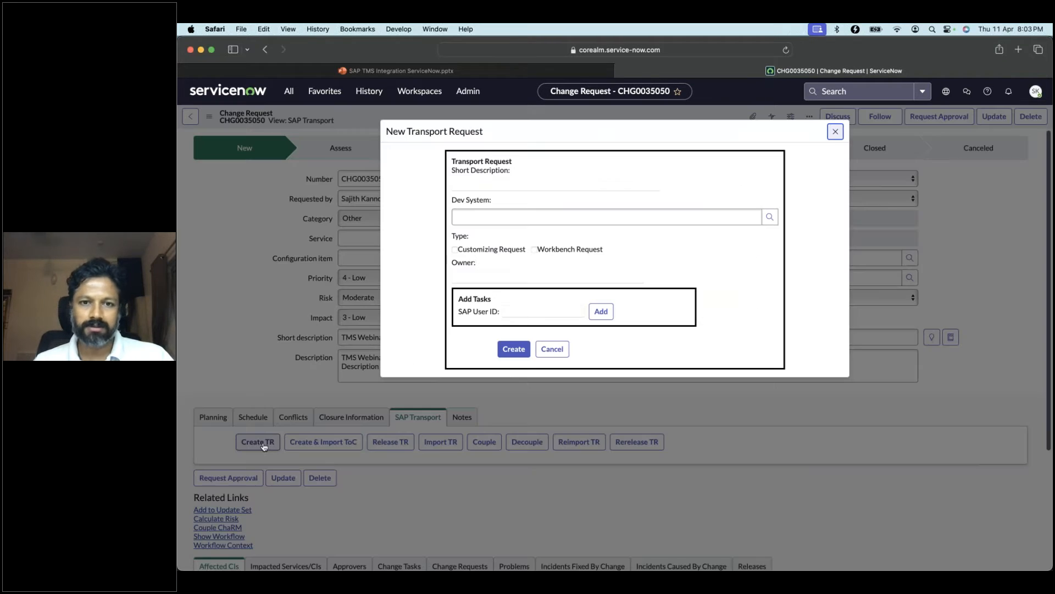
click(557, 184)
text(We bi)
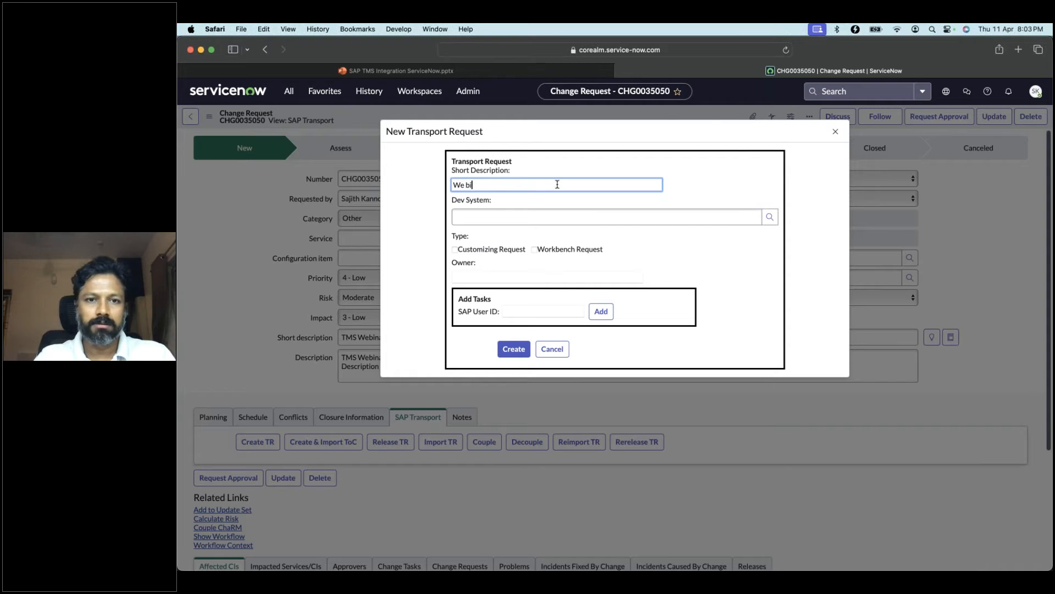
text(nar )
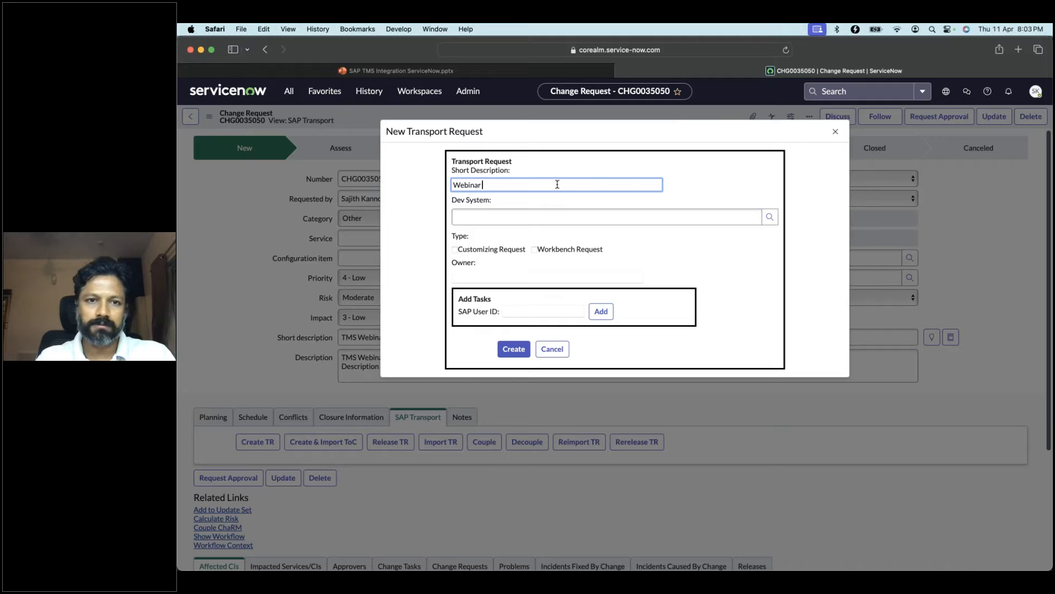
text(Demo)
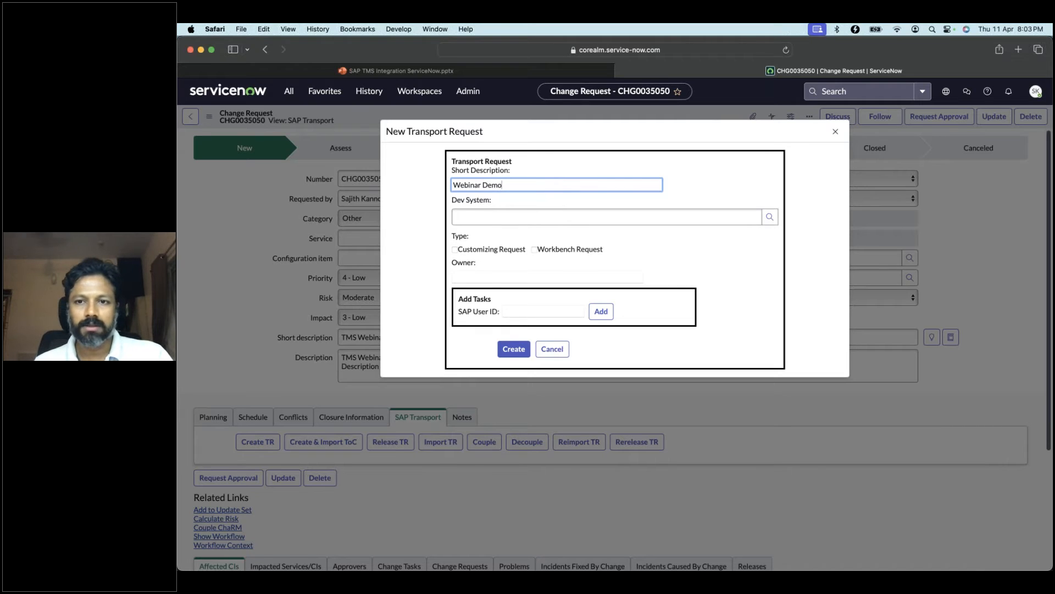
Step: Look up the SAP landscape instances and choose the TMD development instance as the Dev System
click(770, 218)
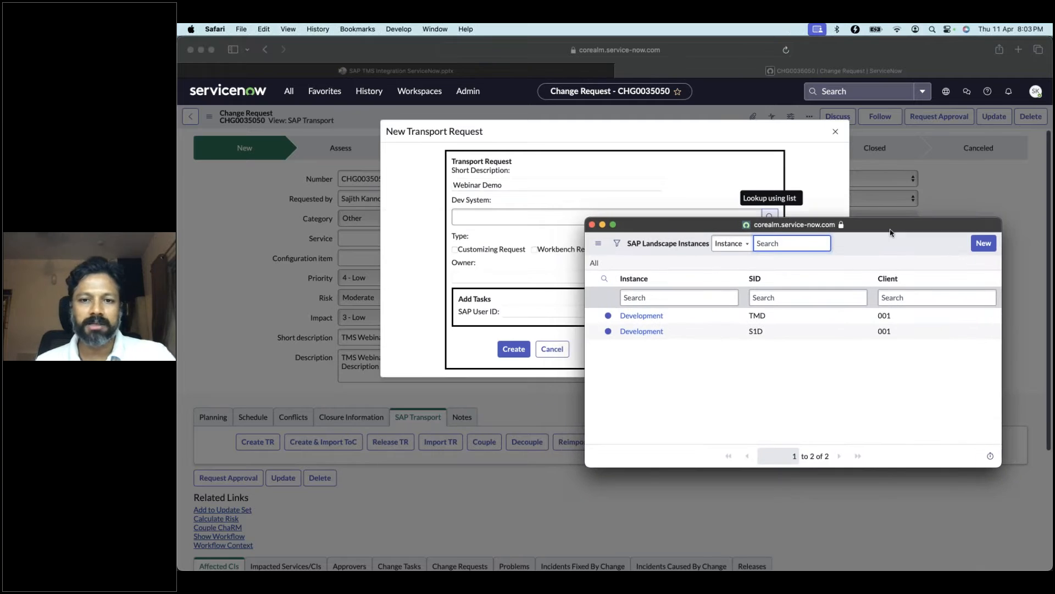
drag(891, 233, 859, 237)
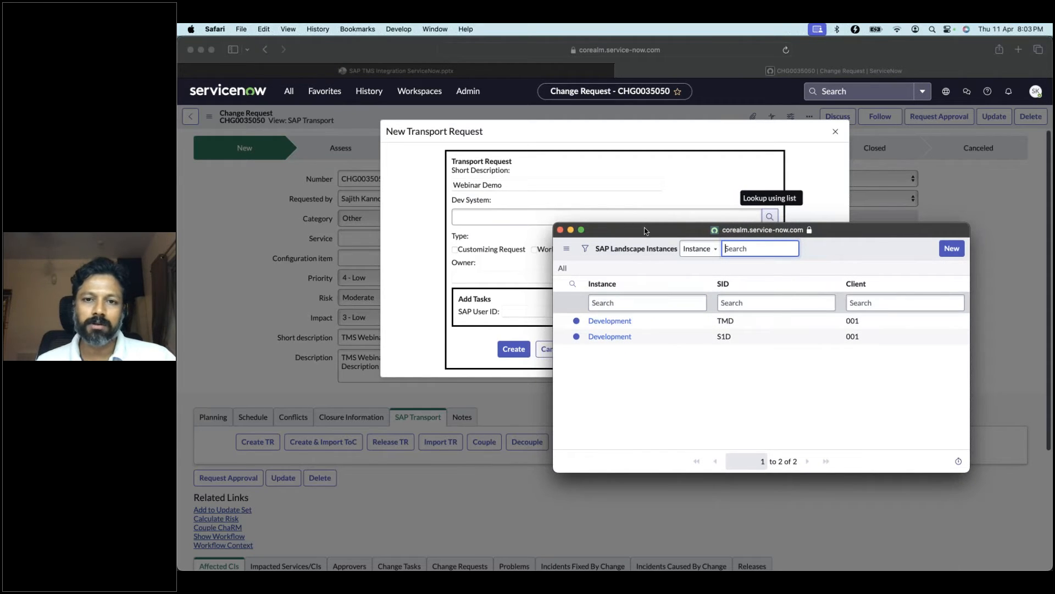
mouse_move(648, 232)
mouse_down()
mouse_move(622, 238)
mouse_move(656, 244)
mouse_up()
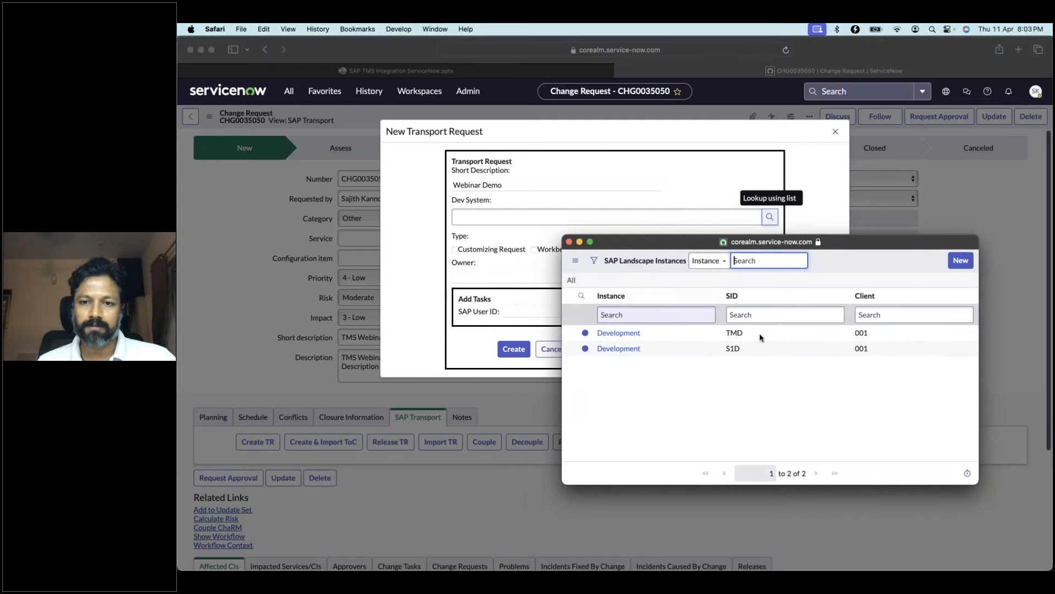
click(618, 332)
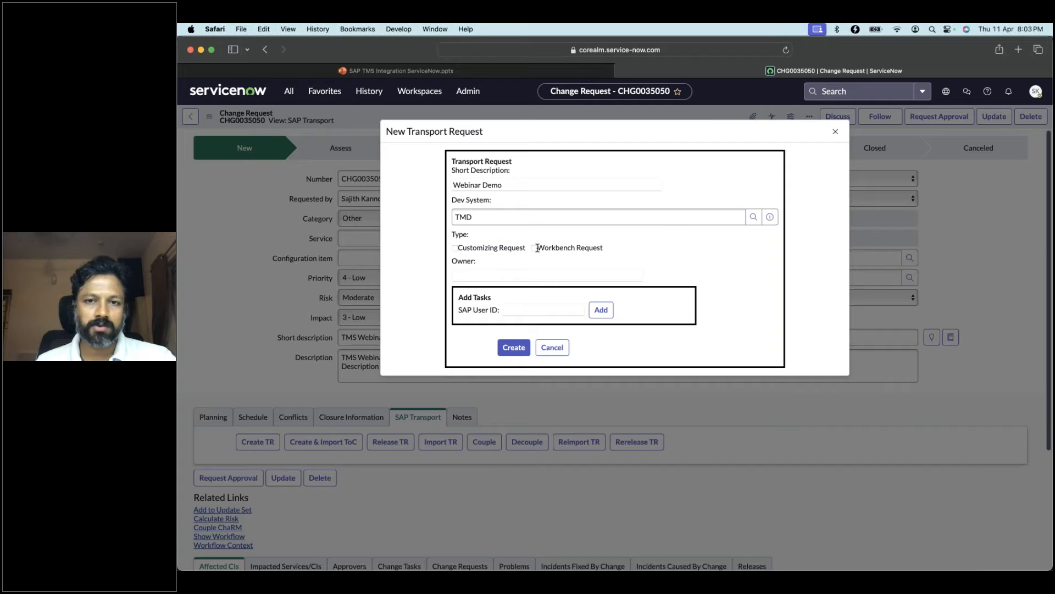
Step: Set the transport type to Customizing Request and enter the owner's SAP user ID
click(455, 248)
click(538, 274)
text(SAJITH)
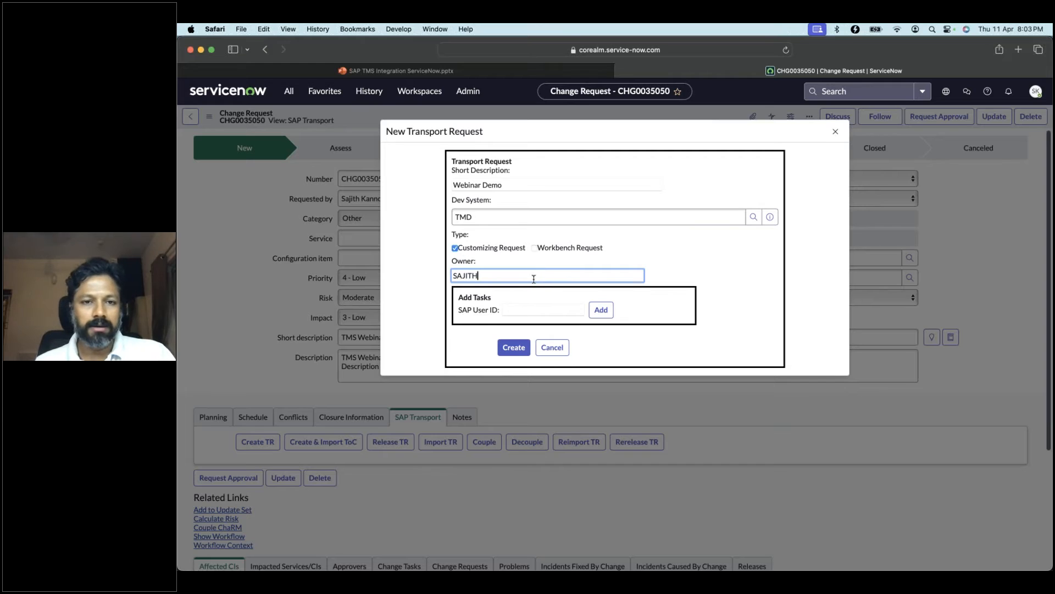
double_click(478, 273)
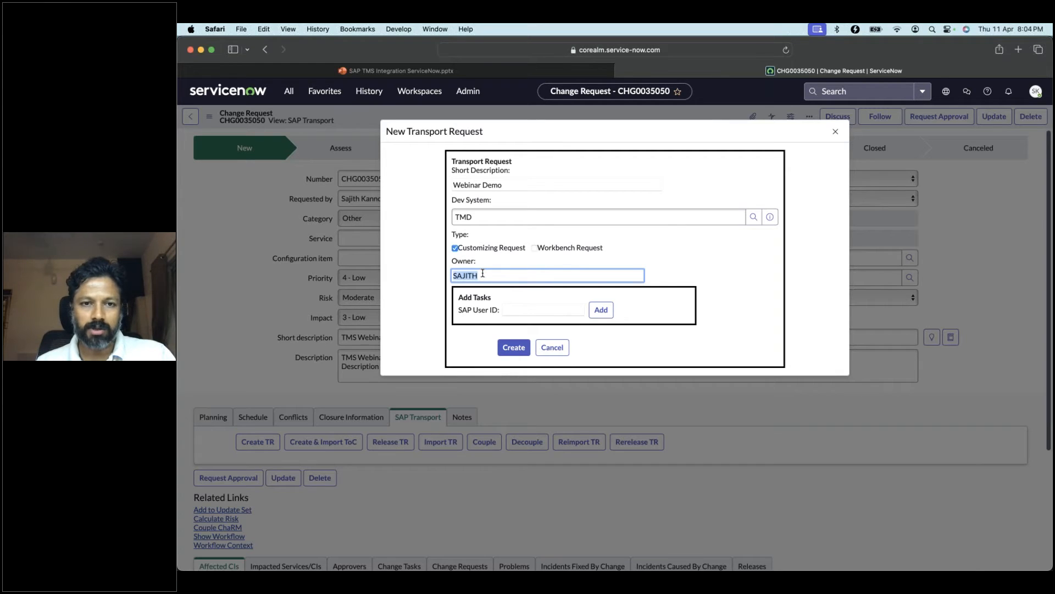
click(483, 275)
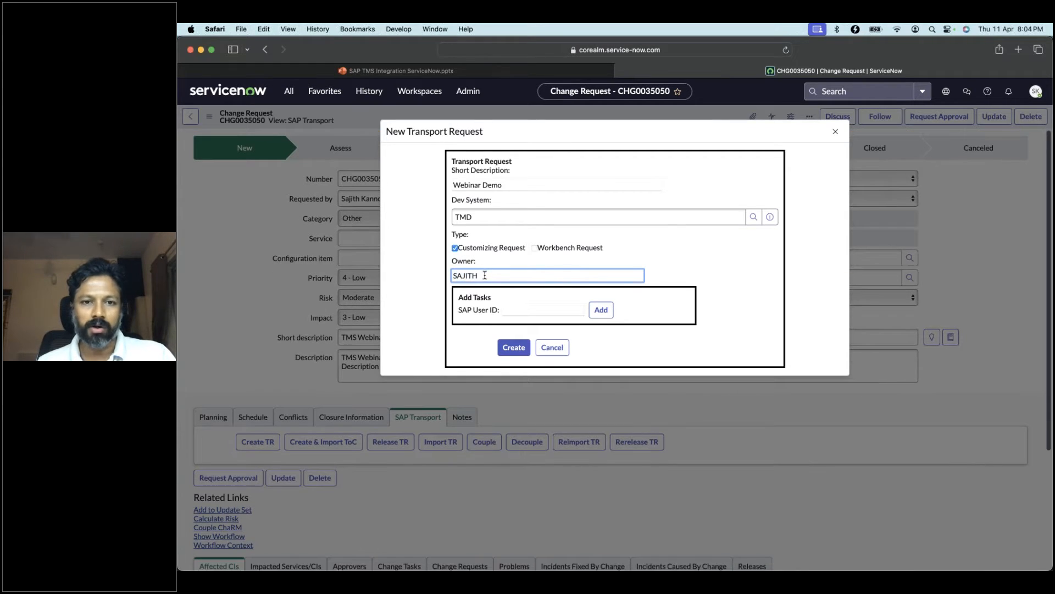
Step: Add tasks for two SAP users, the owner and a second user, and create the transport request
key(Tab)
text(SAJITH)
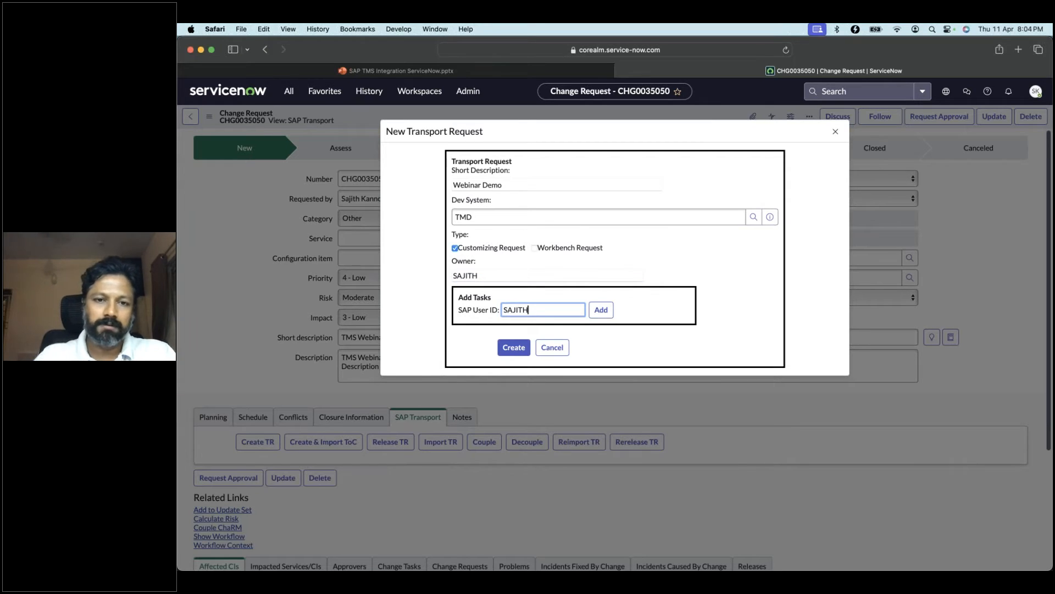
click(601, 309)
double_click(553, 308)
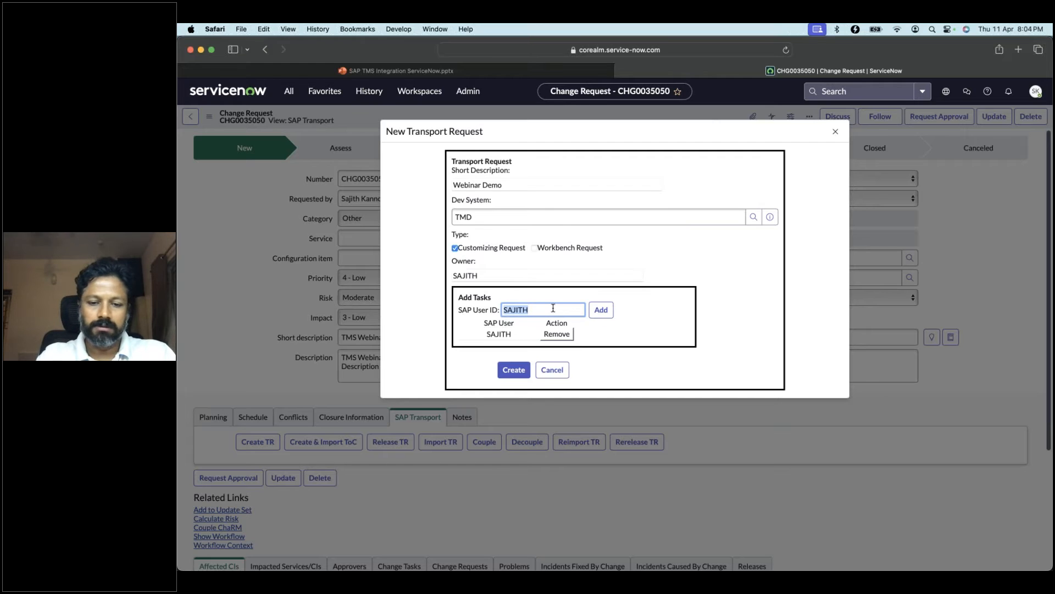
text(MEDOYI)
click(608, 310)
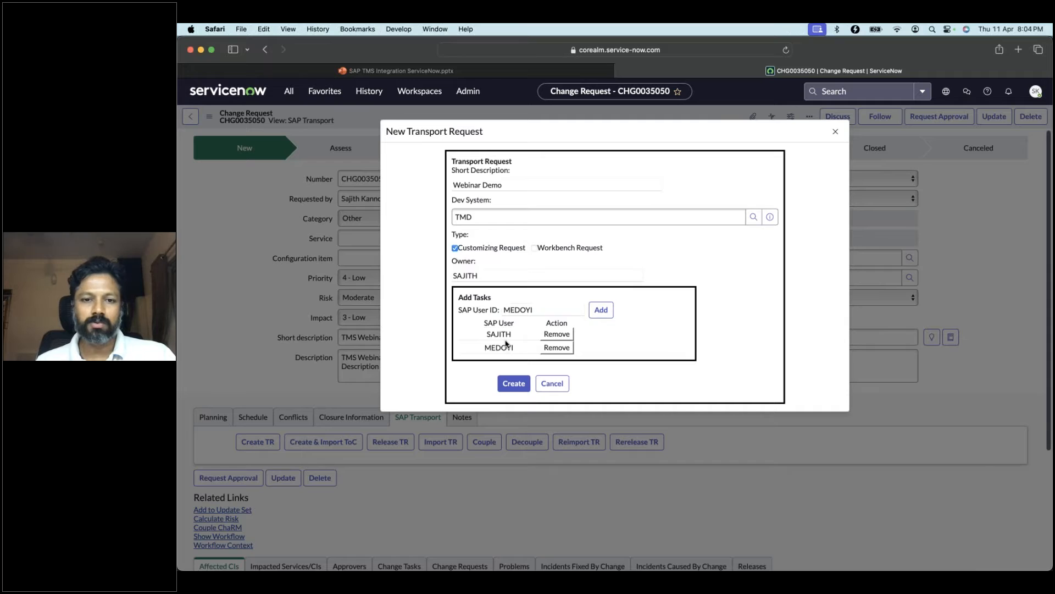
click(516, 386)
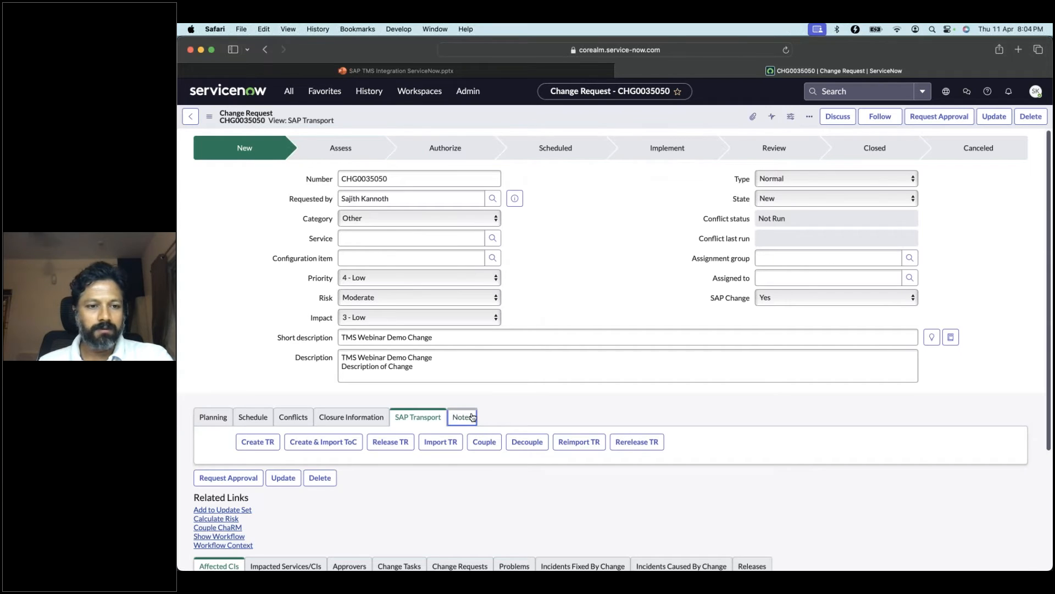
Step: Review the SAP Integration activity entries on the transport creation in the change request's notes
click(472, 415)
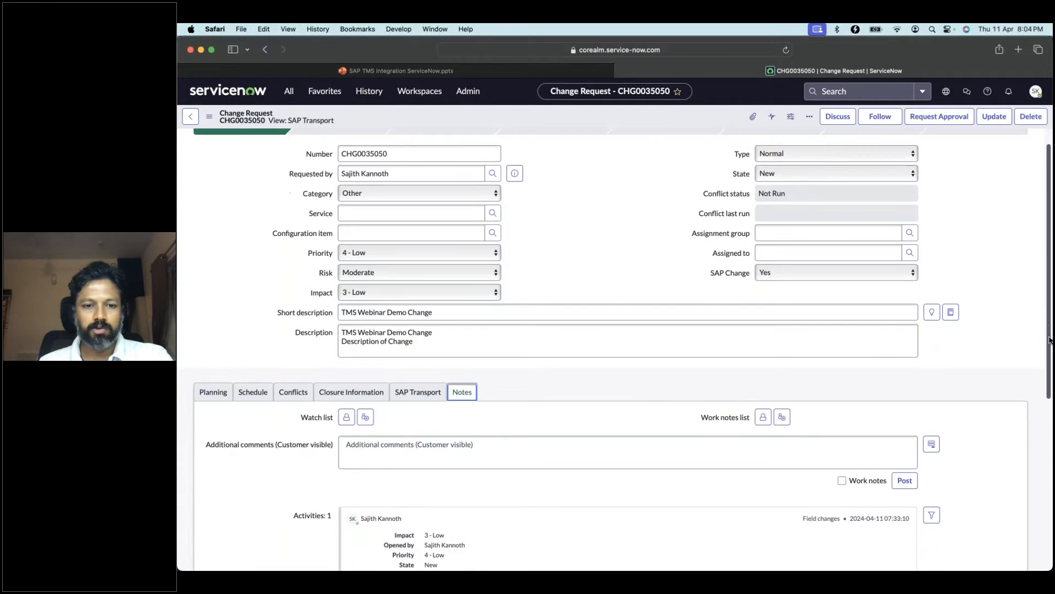
scroll(1049, 325, down, 2)
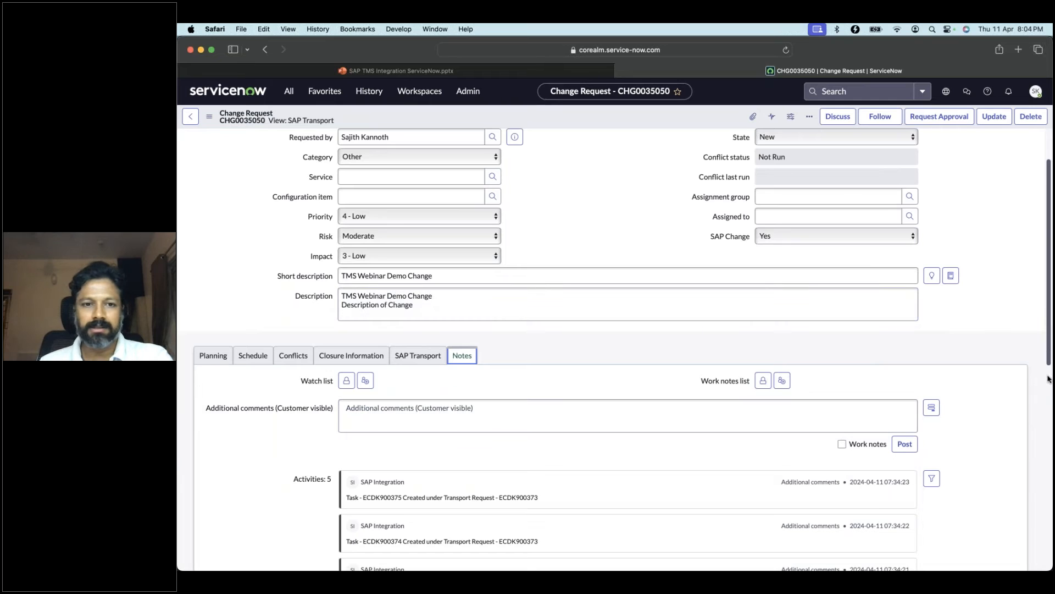
scroll(591, 341, down, 4)
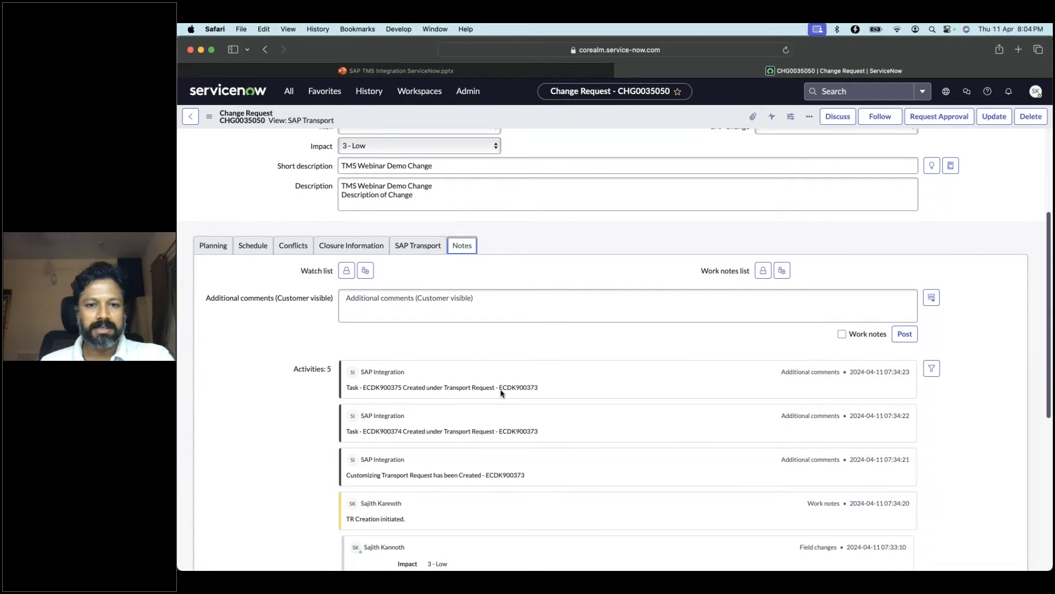
Step: Return to the SAP Transport section and reload the change request form to refresh its transport list
click(417, 246)
click(209, 116)
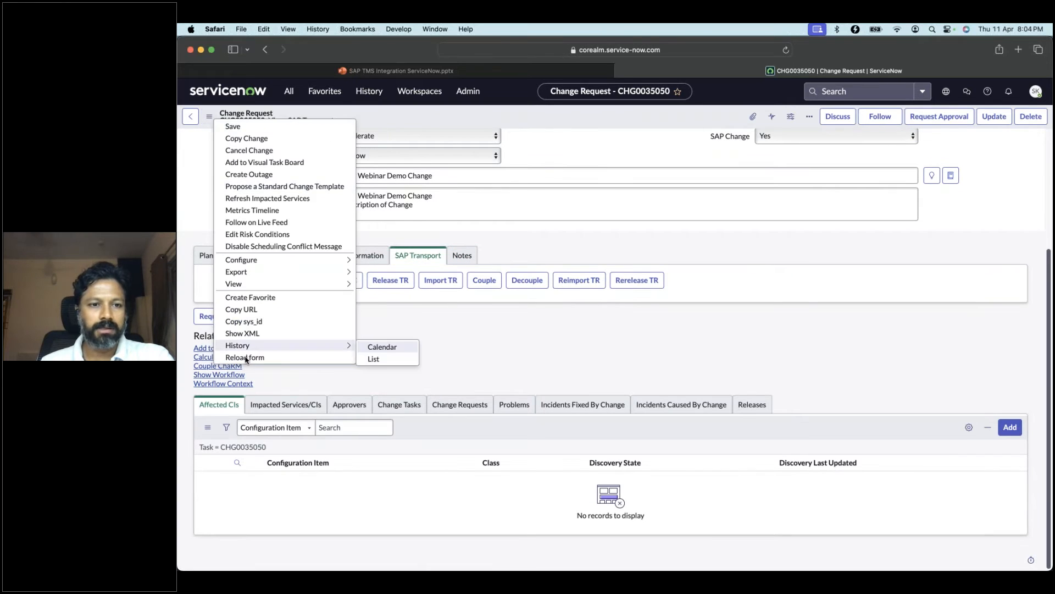
click(246, 358)
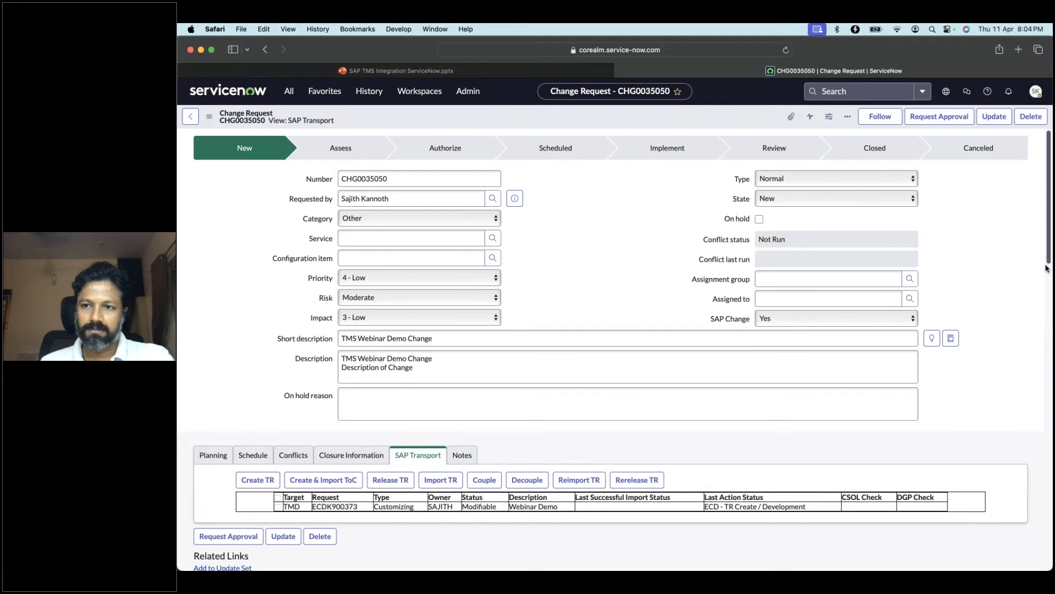
Step: Review the new transport's request number, type, description and last action status in the change request's transport list
scroll(311, 474, down, 1)
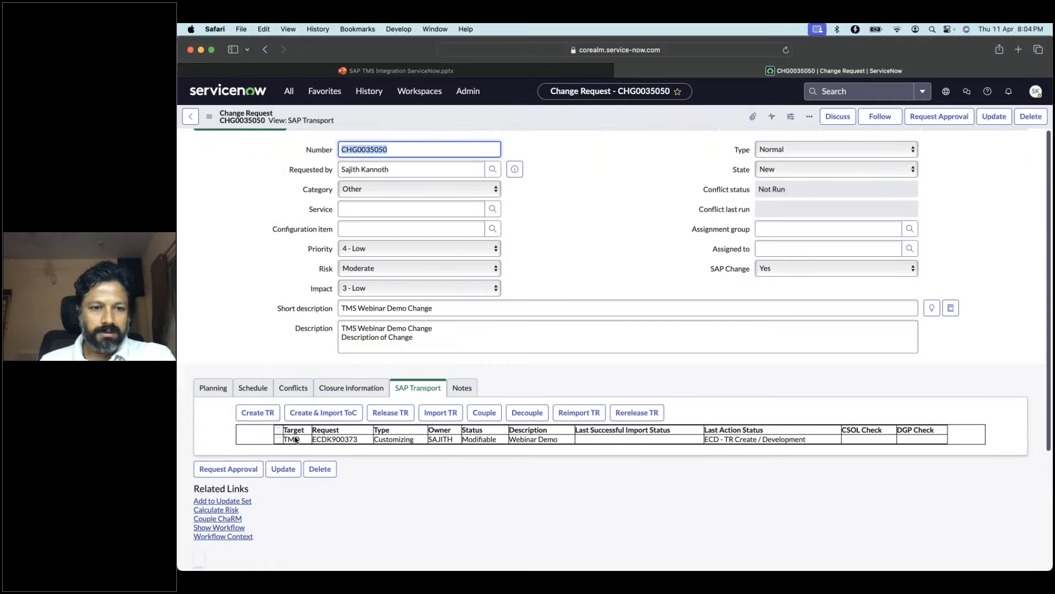
double_click(347, 440)
click(403, 440)
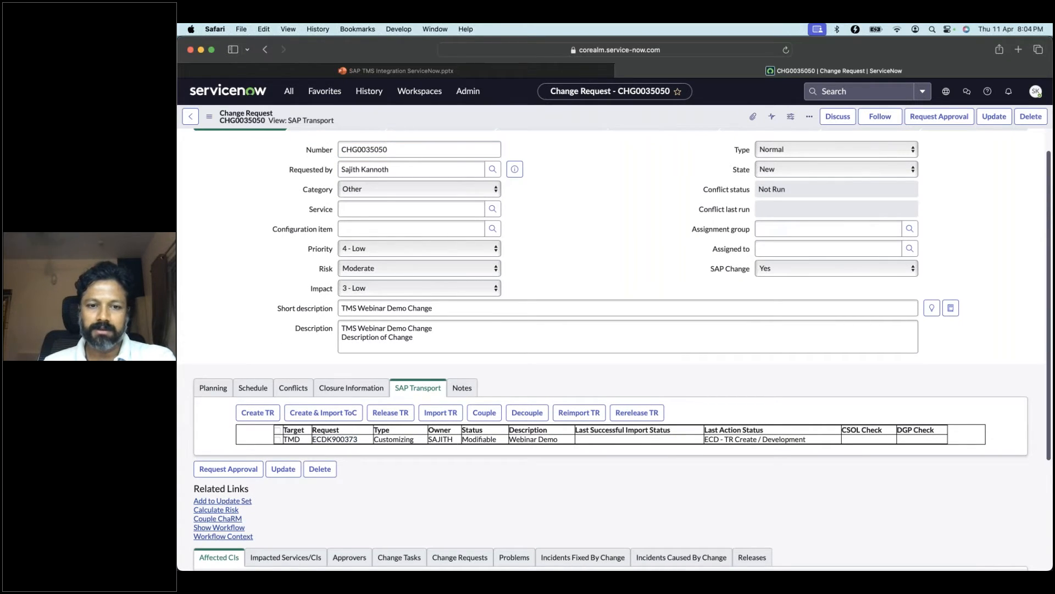
double_click(522, 439)
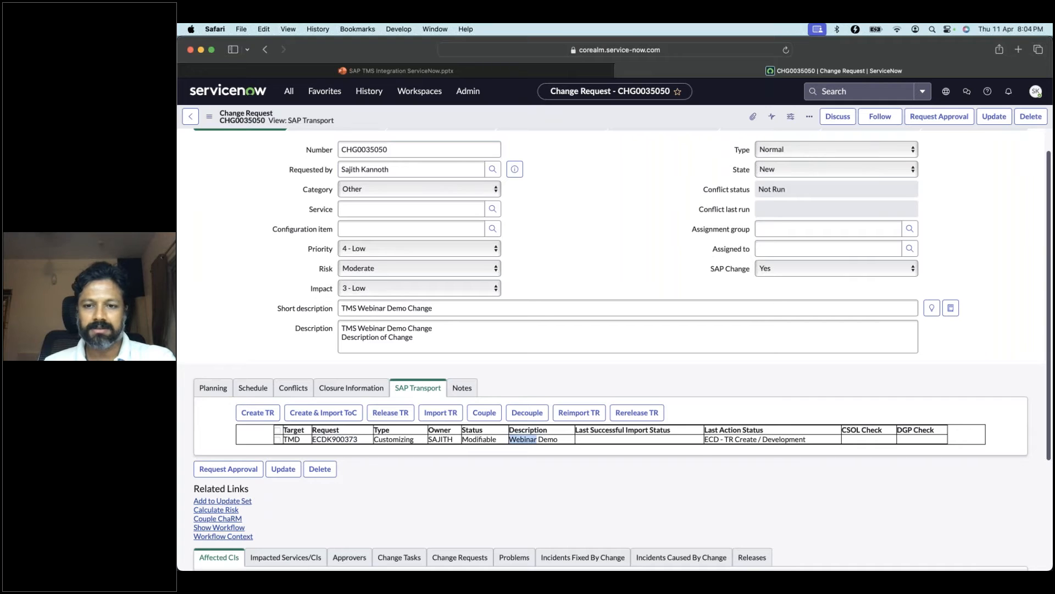
double_click(740, 440)
click(720, 440)
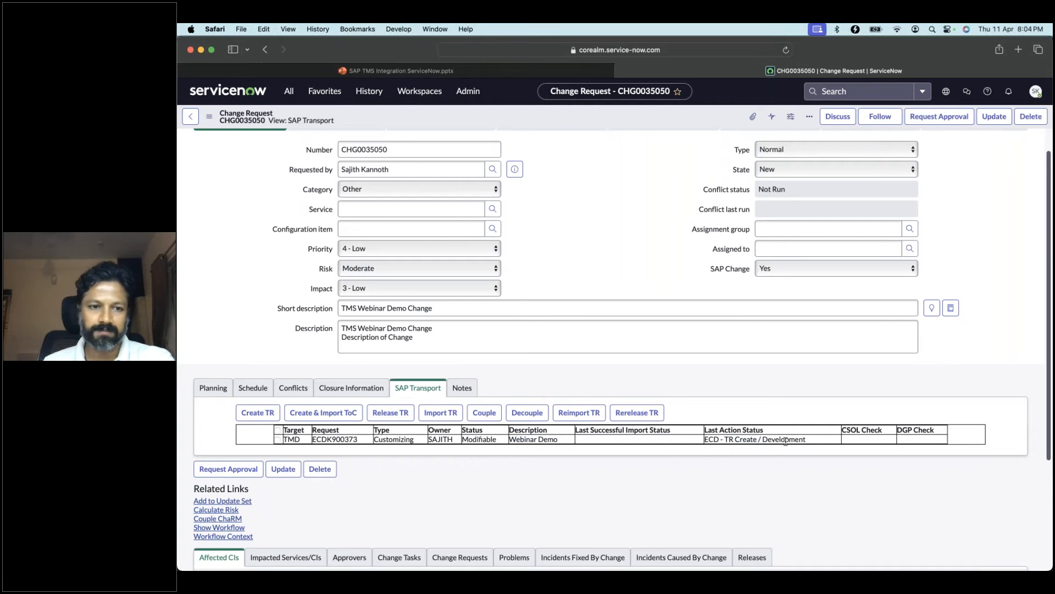
Step: Select transport request ECDK900373 in the change request and inspect the tasks listed under it
click(277, 440)
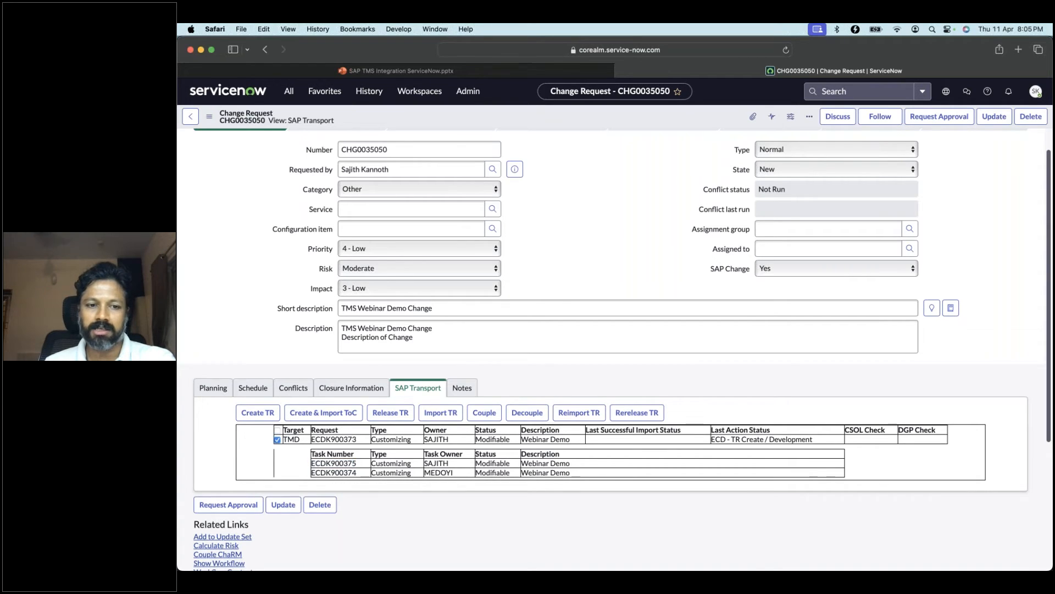
double_click(331, 468)
click(444, 472)
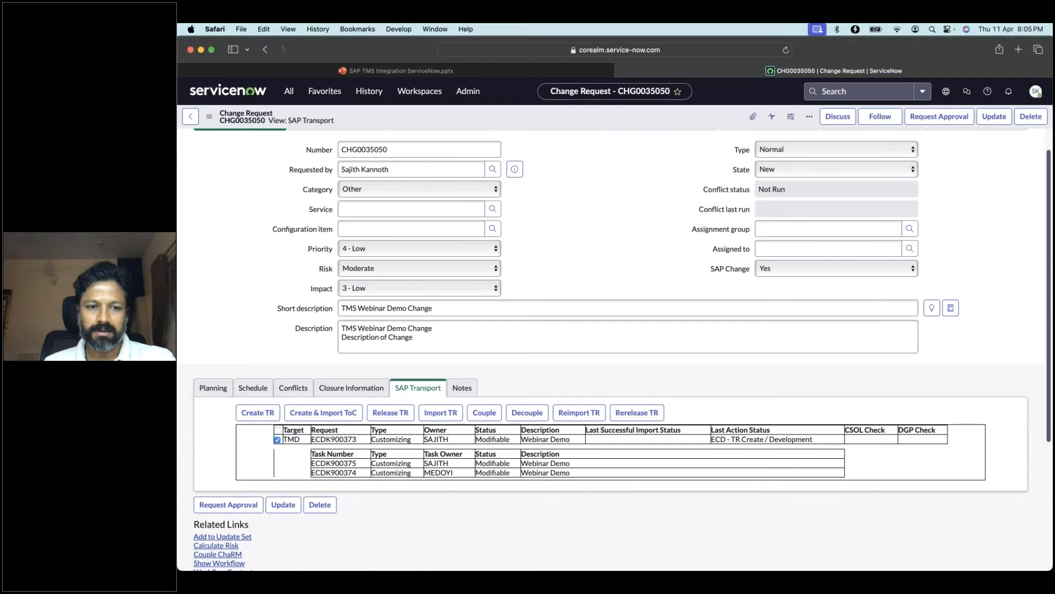
click(281, 440)
click(280, 439)
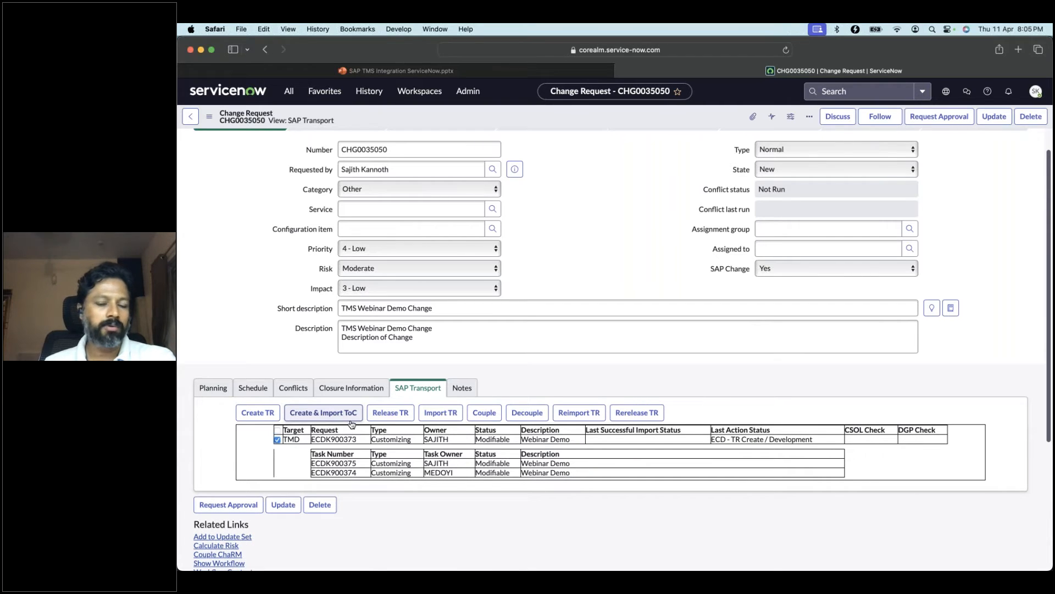
click(401, 418)
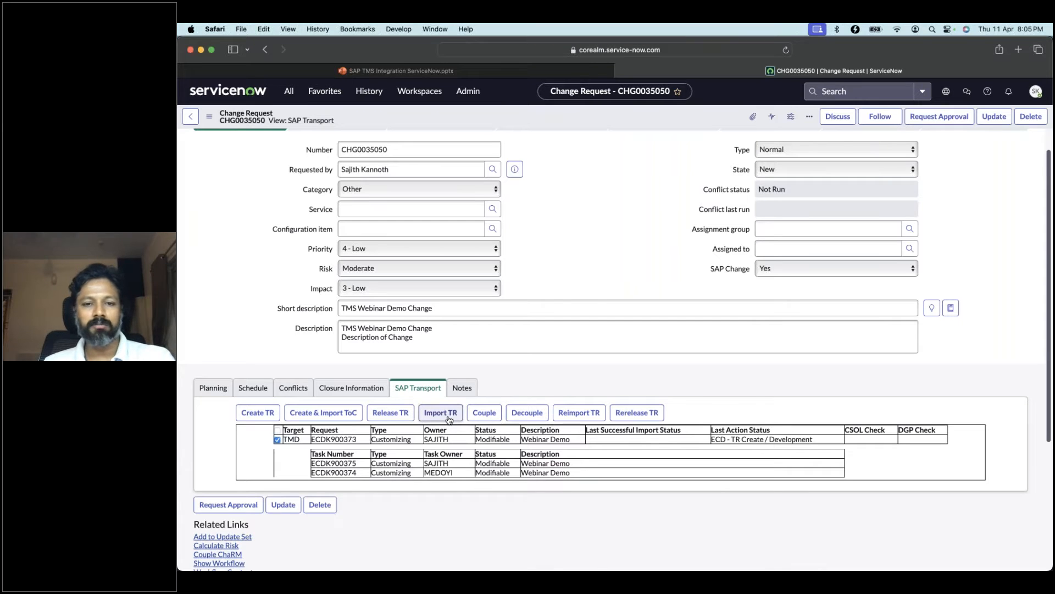
click(528, 413)
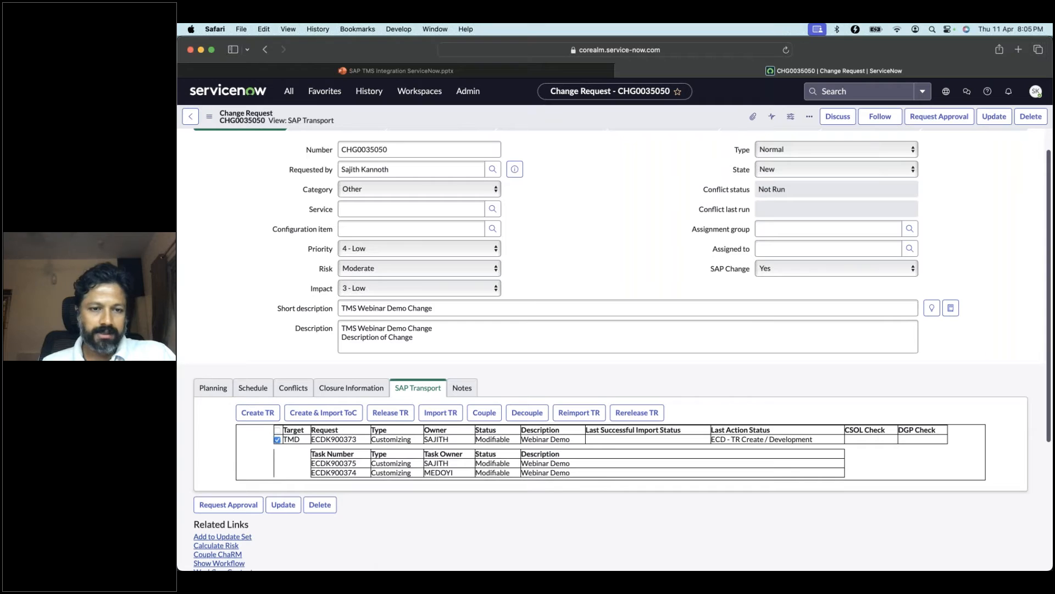
Step: Switch to SAP GUI and open the Transport Organizer with transaction SE01
double_click(333, 439)
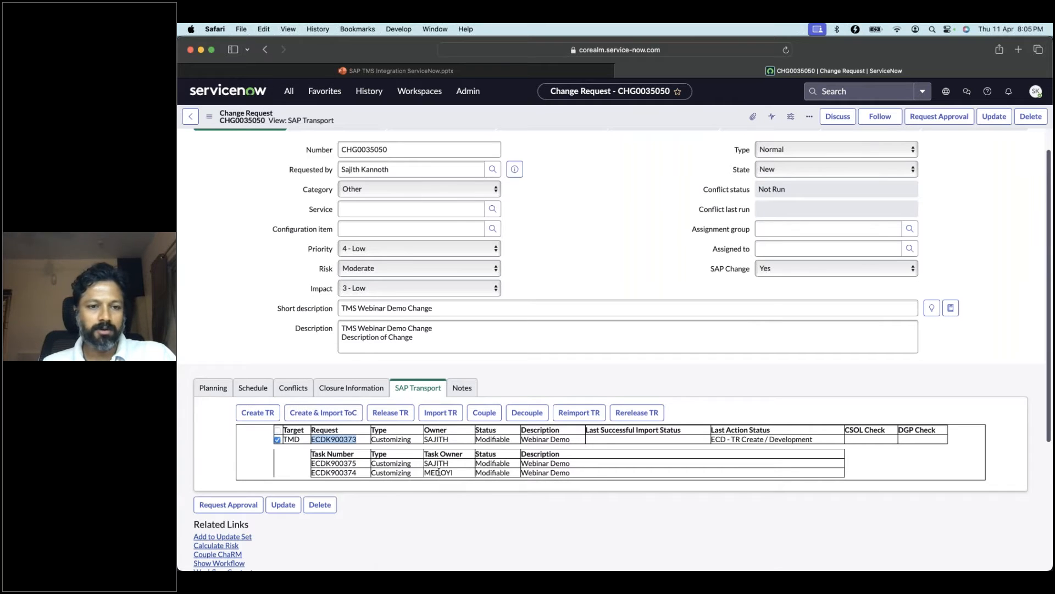
key(super+Tab)
key(super+Tab)
key(super+Tab)
key(super+Tab)
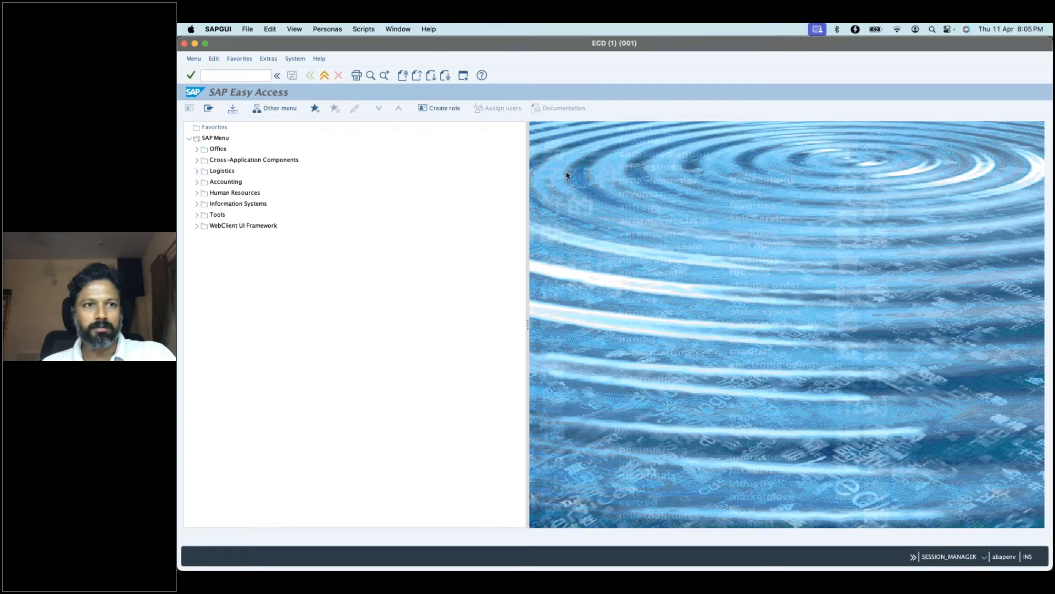
text(se01)
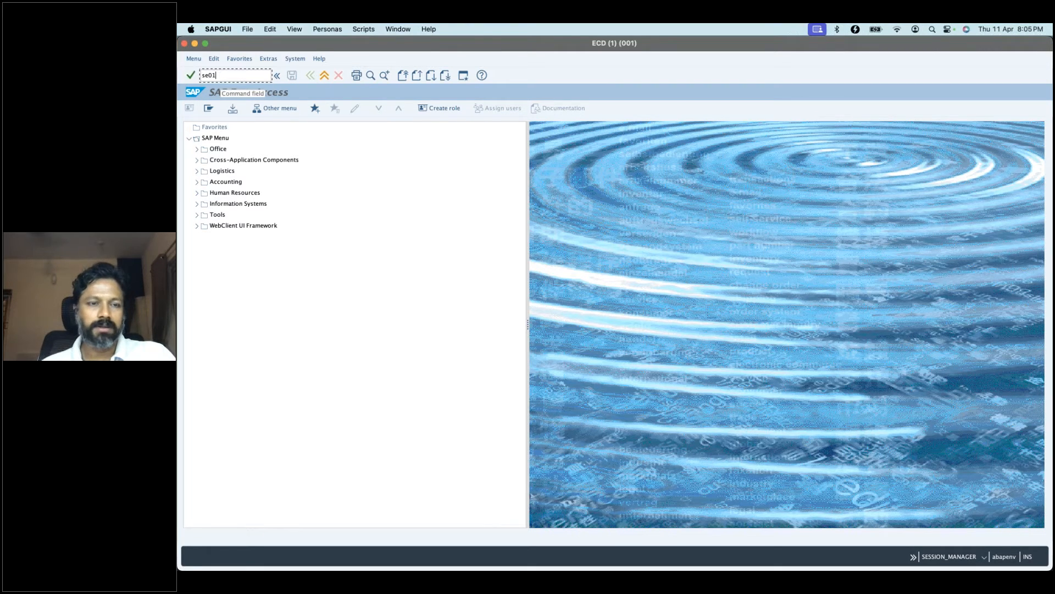
key(Return)
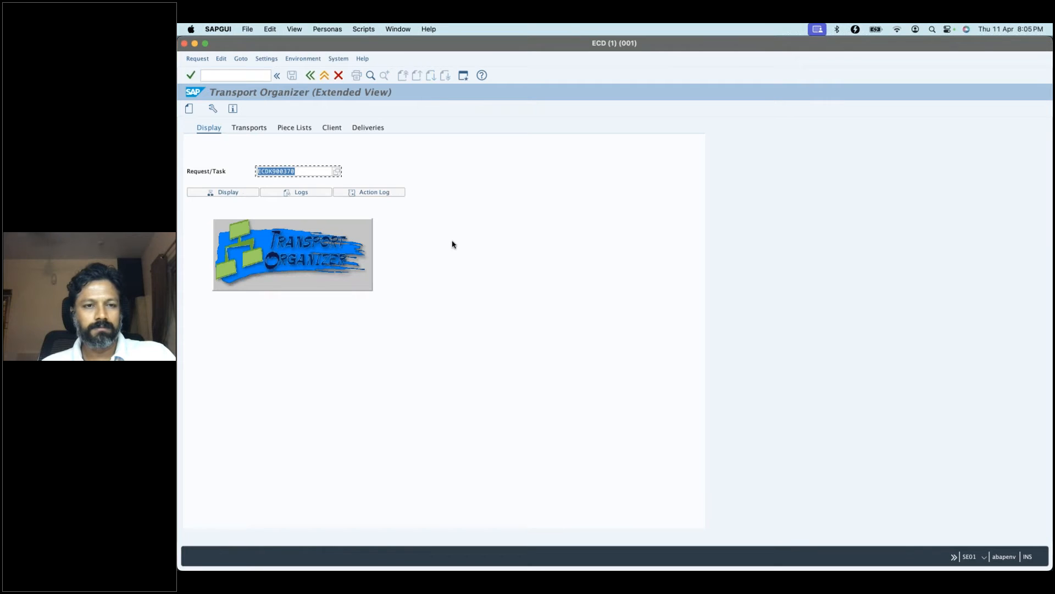
Step: Copy request number ECDK900373 from the ServiceNow change request and display that request in the SAP Transport Organizer
key(super+Tab)
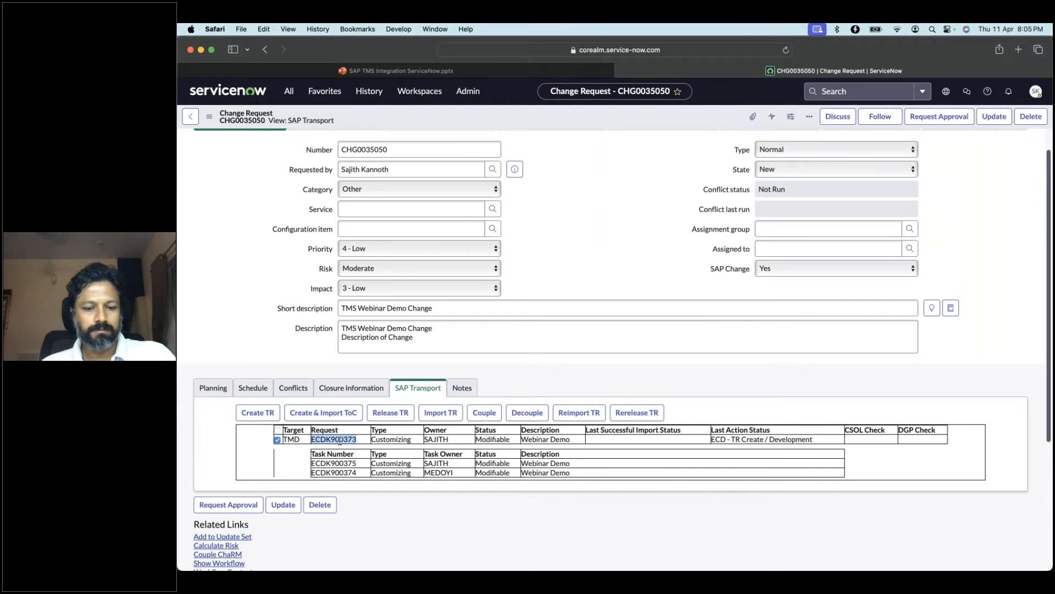
key(super+c)
key(super+Tab)
key(super+v)
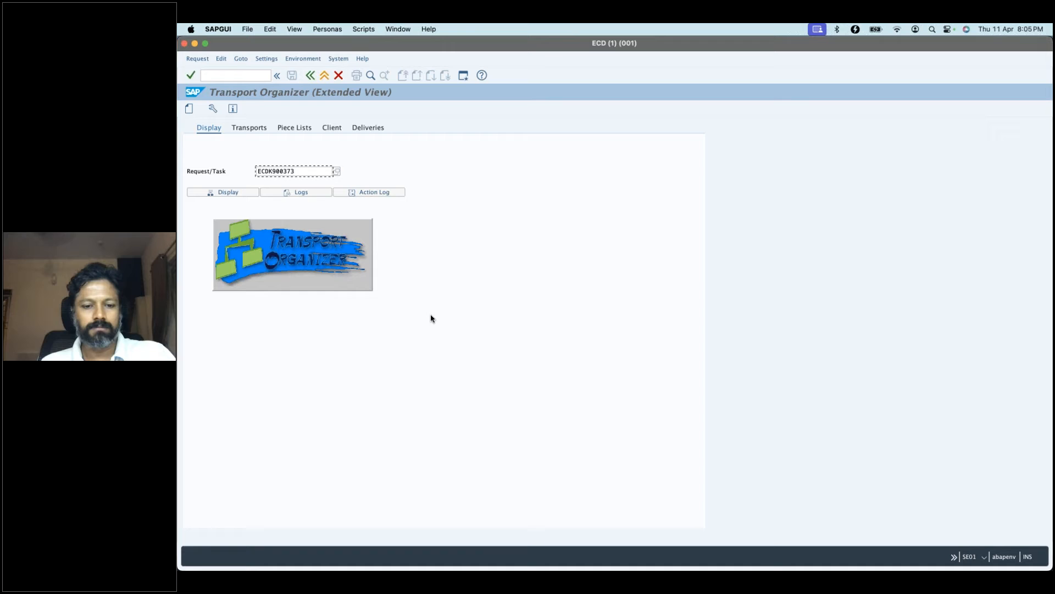
click(240, 191)
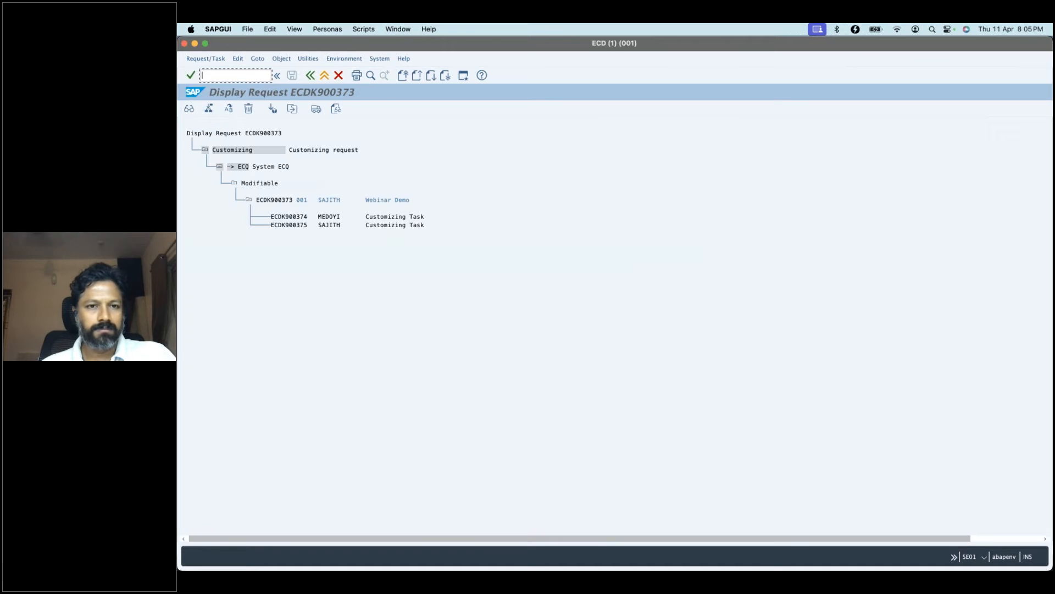
Step: Release both customizing tasks, ECDK900375 and ECDK900374, under request ECDK900373
click(286, 200)
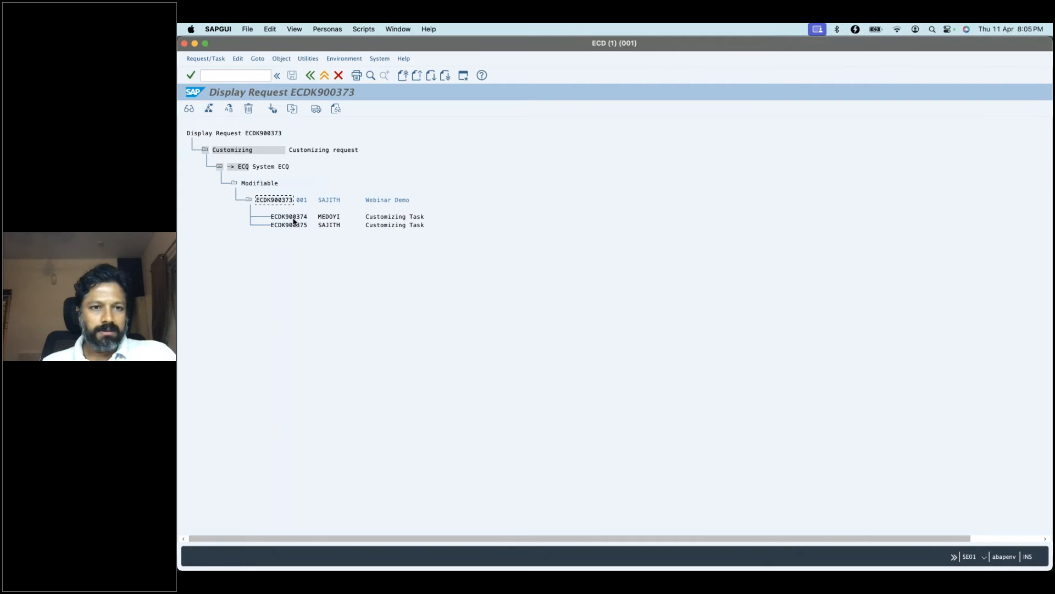
click(294, 222)
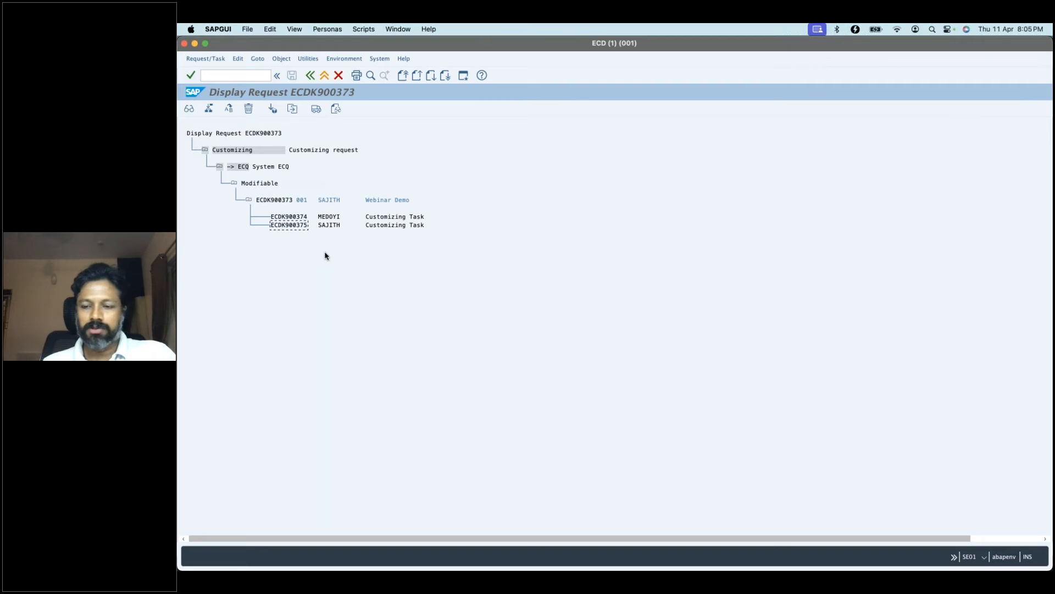
click(316, 108)
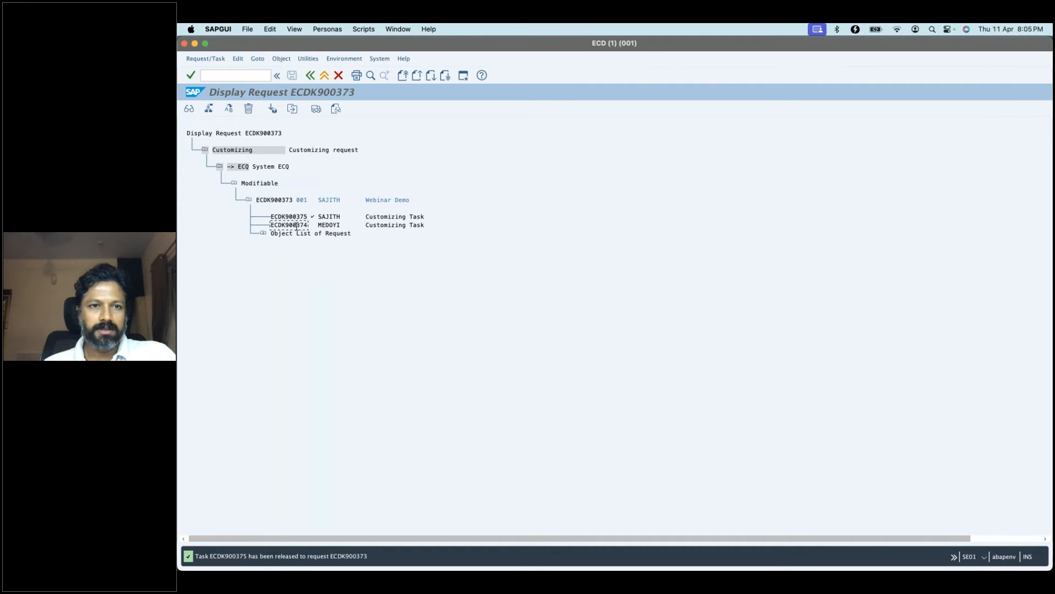
click(316, 110)
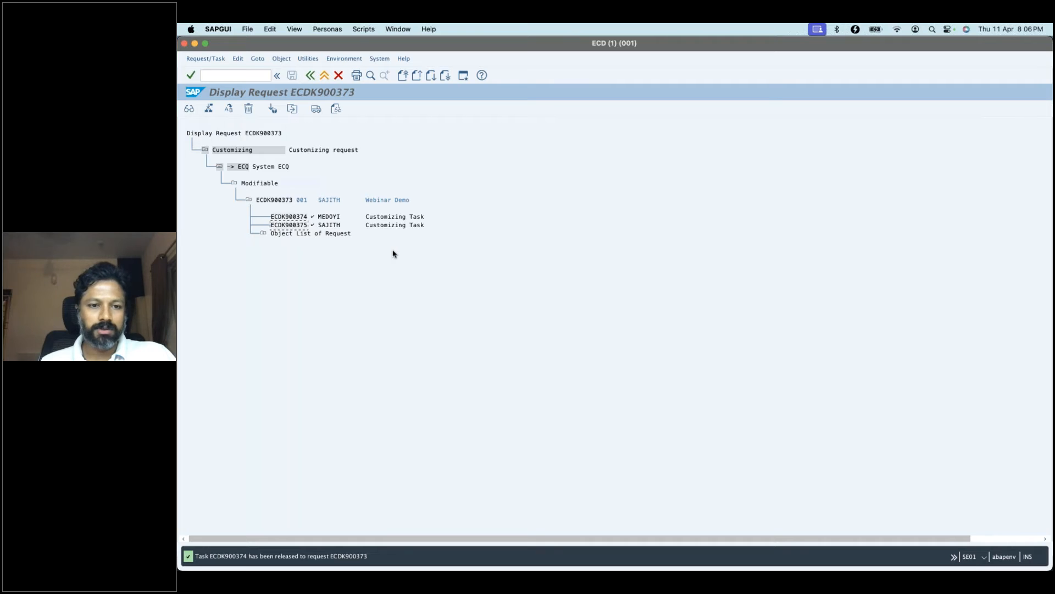
Step: Switch to the ServiceNow change request and create and import a transport of copies for the selected request
key(super+Tab)
click(341, 440)
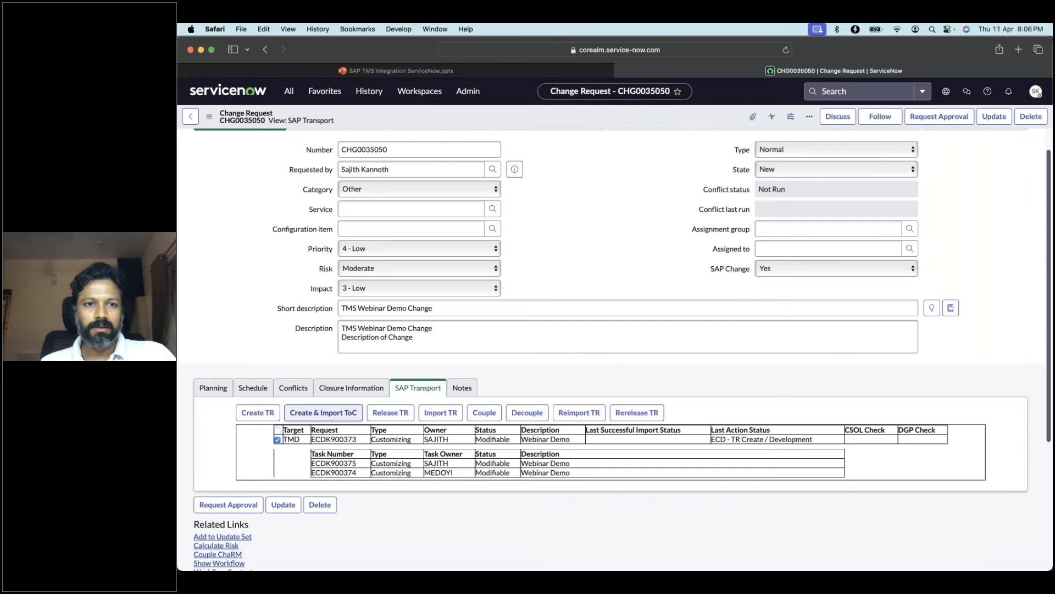
Step: Switch to SAP GUI, open the Transport Management System (STMS) and display the import queue of system ECQ
key(super+Tab)
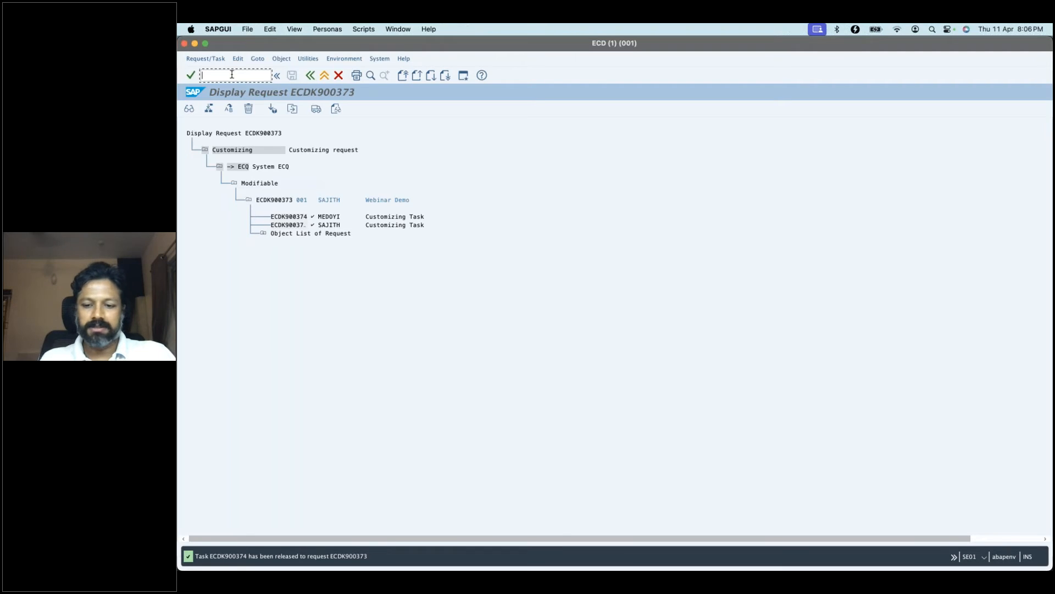
text(/nse01)
key(Return)
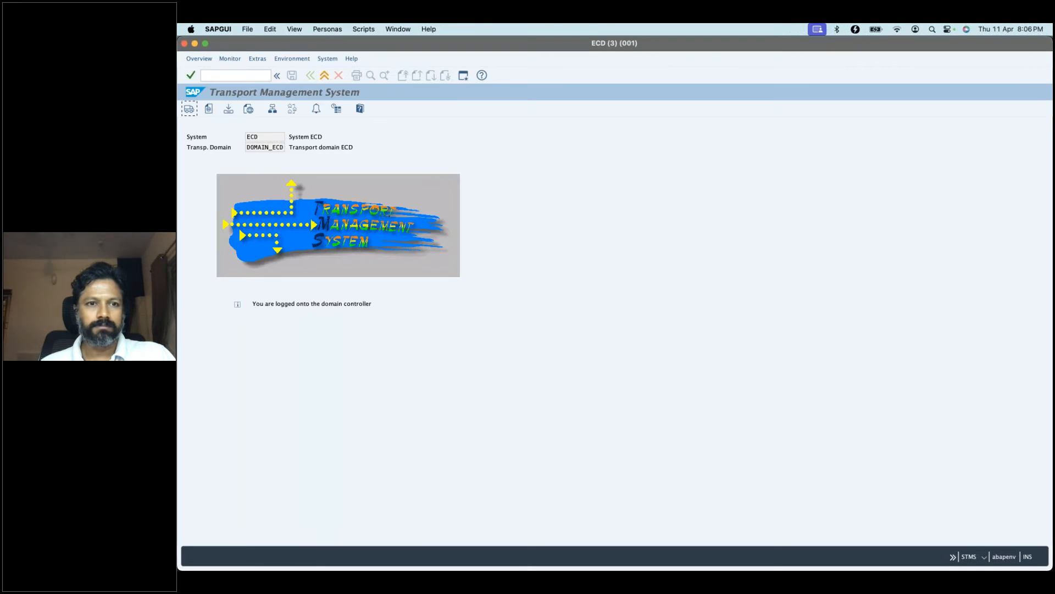
key(F5)
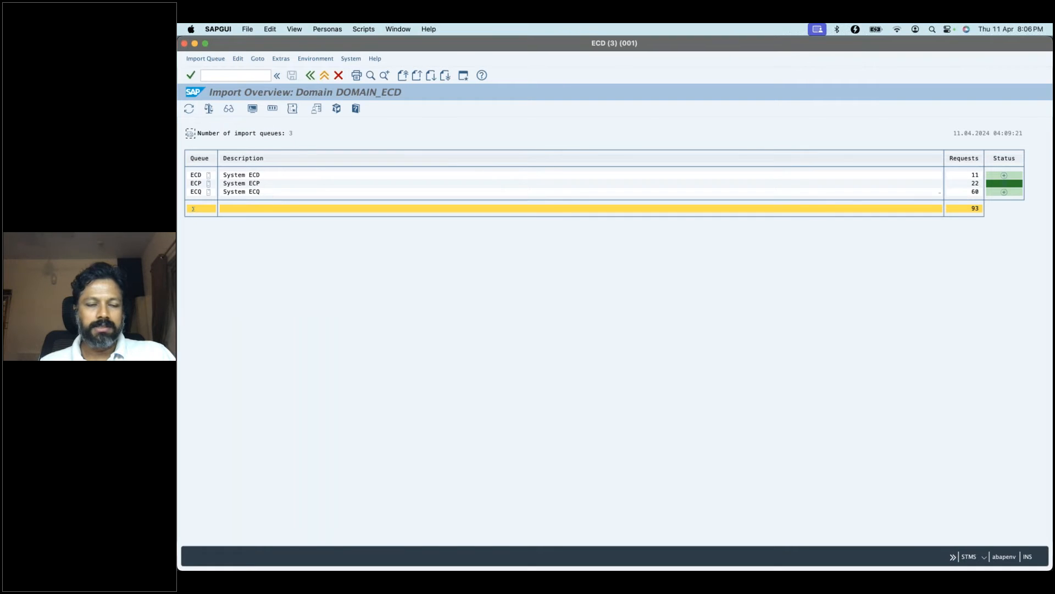
double_click(939, 192)
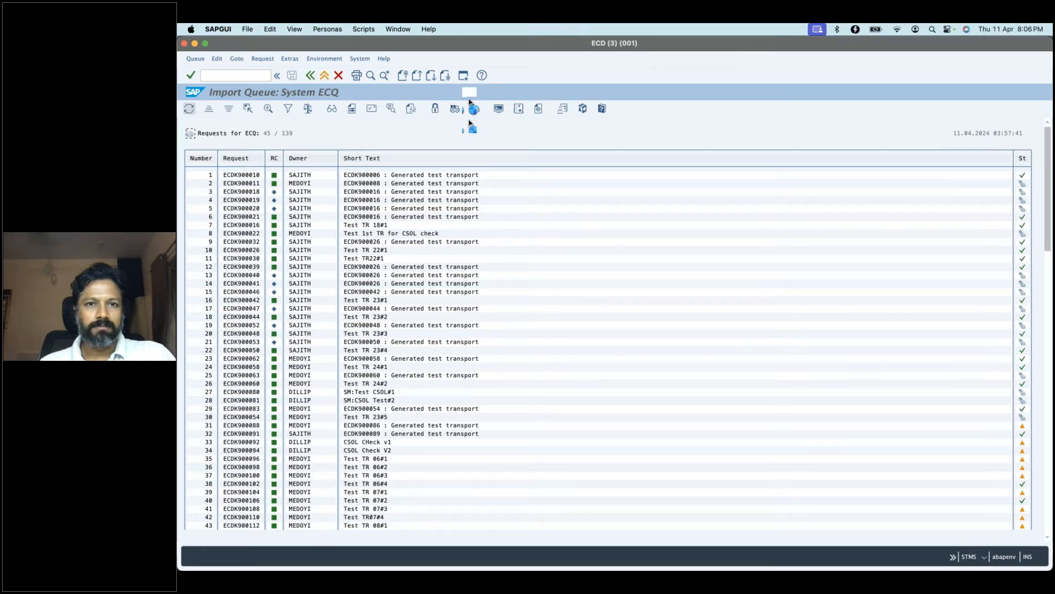
Step: Refresh the ECQ import queue and find the generated test transport for ECDK900373 among its entries
click(453, 108)
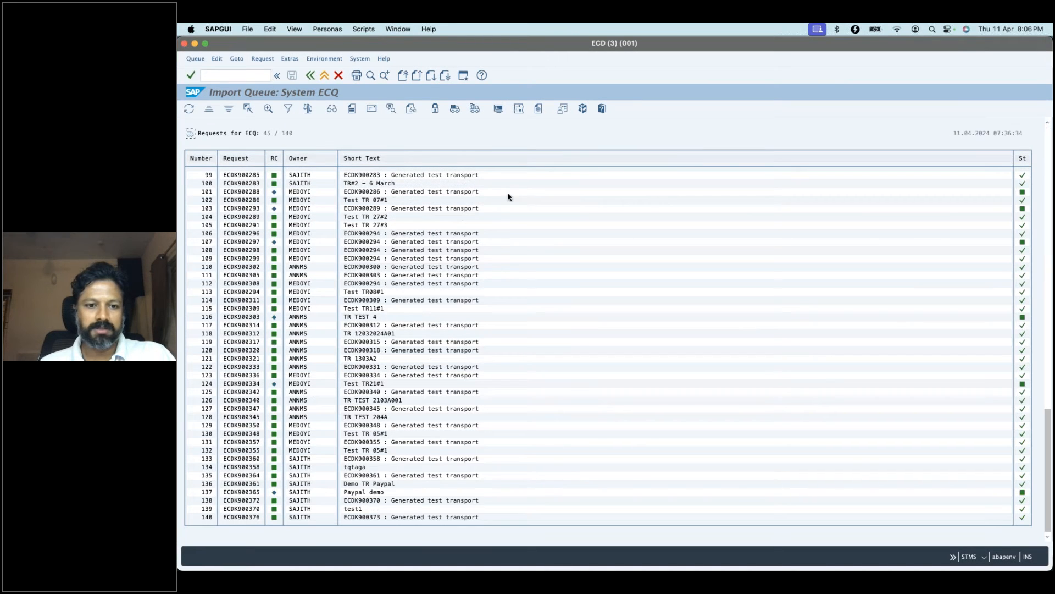
click(374, 517)
drag(347, 516, 388, 516)
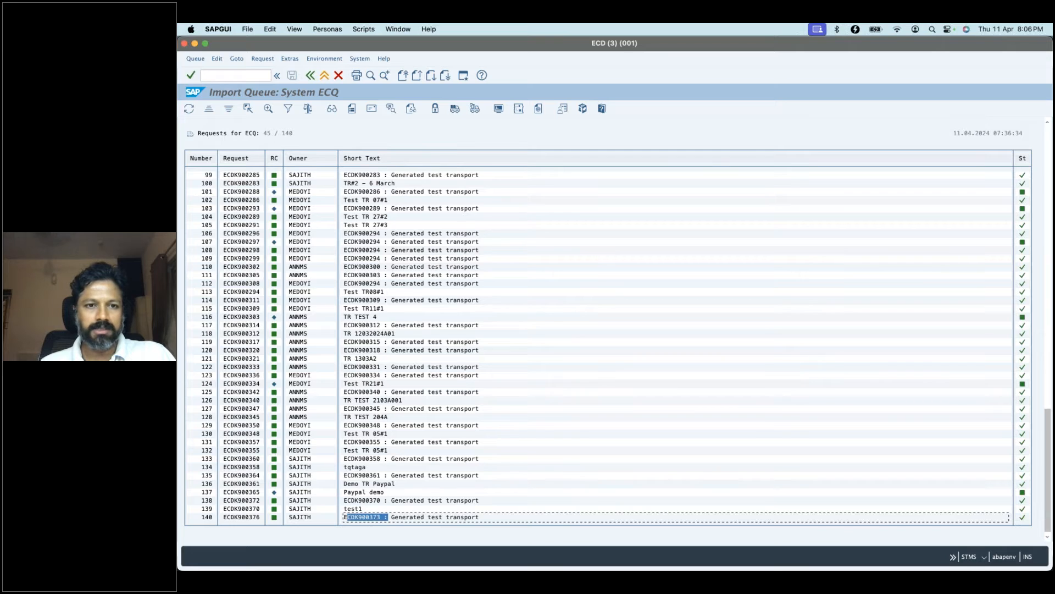
Step: Switch to the ServiceNow change request, reload its form and return to the SAP Transport section
key(super+Tab)
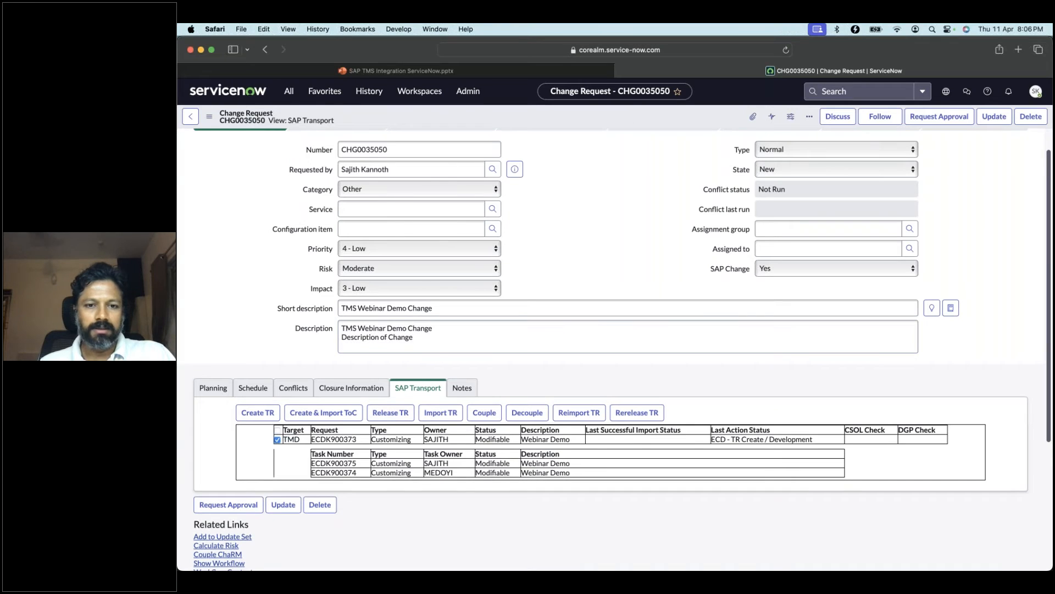
click(461, 389)
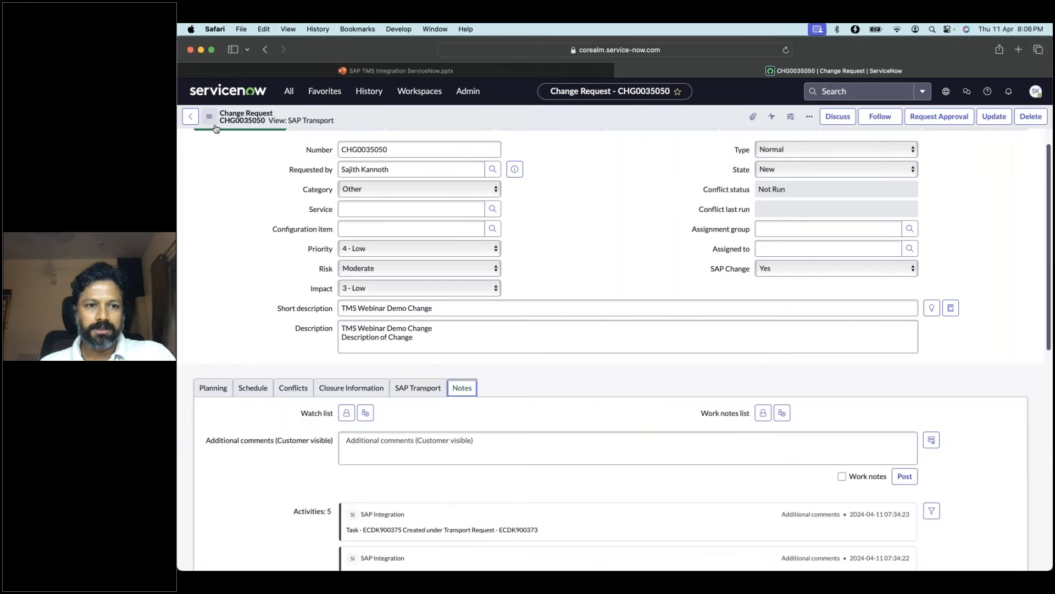
click(209, 116)
click(245, 357)
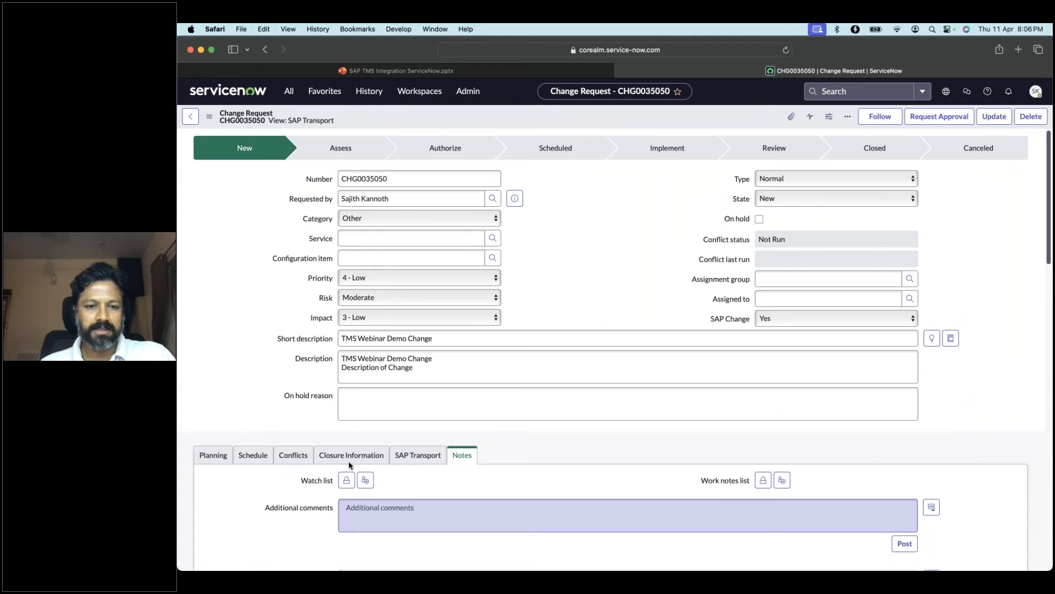
click(416, 460)
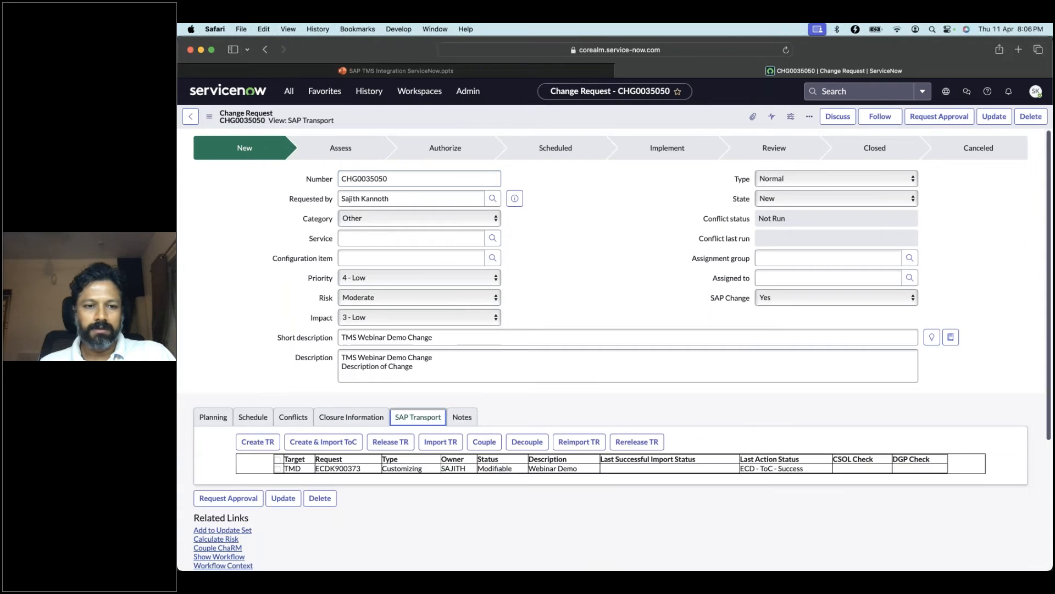
Step: Expand transport request ECDK900373 and compare its transport of copies and last action status with the ECQ import queue in SAP
click(277, 469)
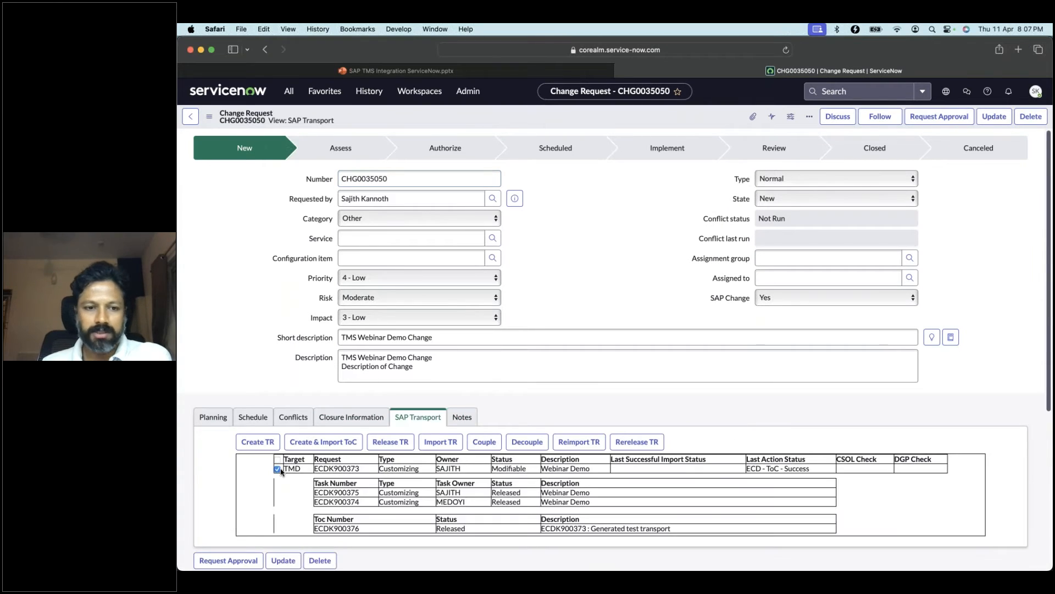
double_click(351, 528)
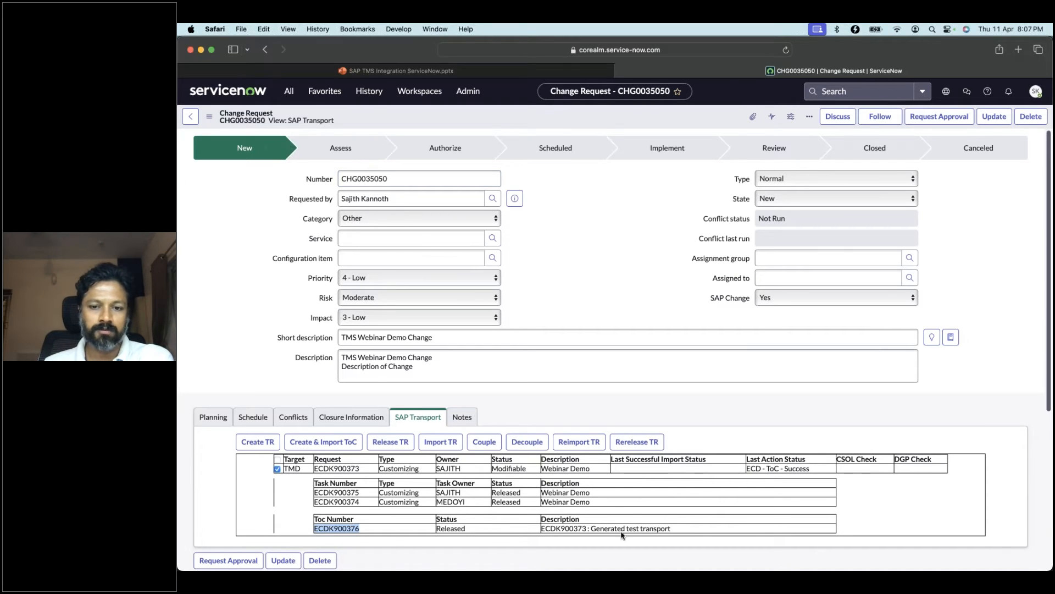
click(599, 528)
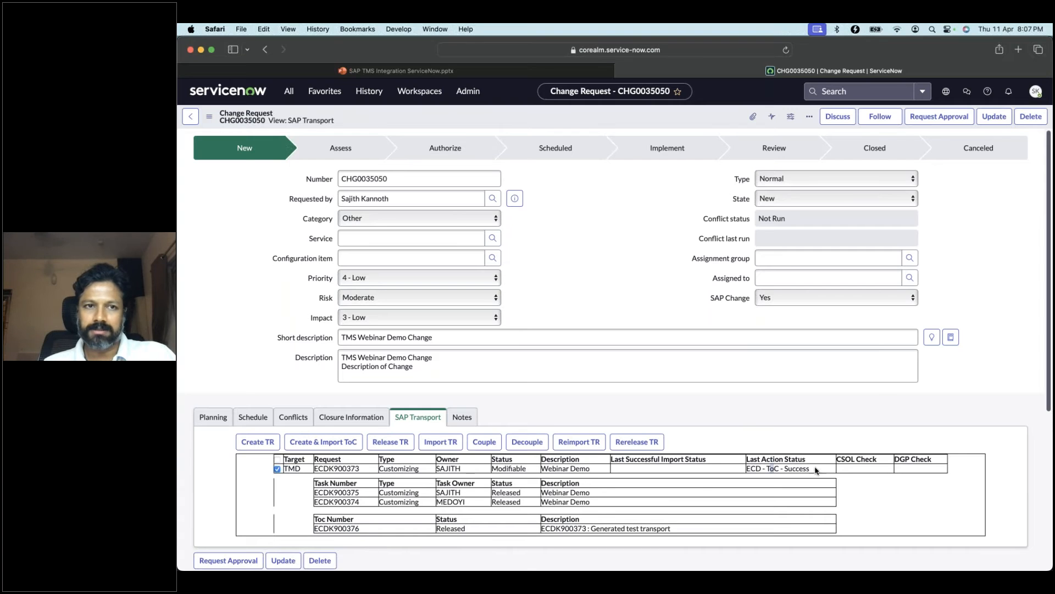
drag(388, 517, 346, 517)
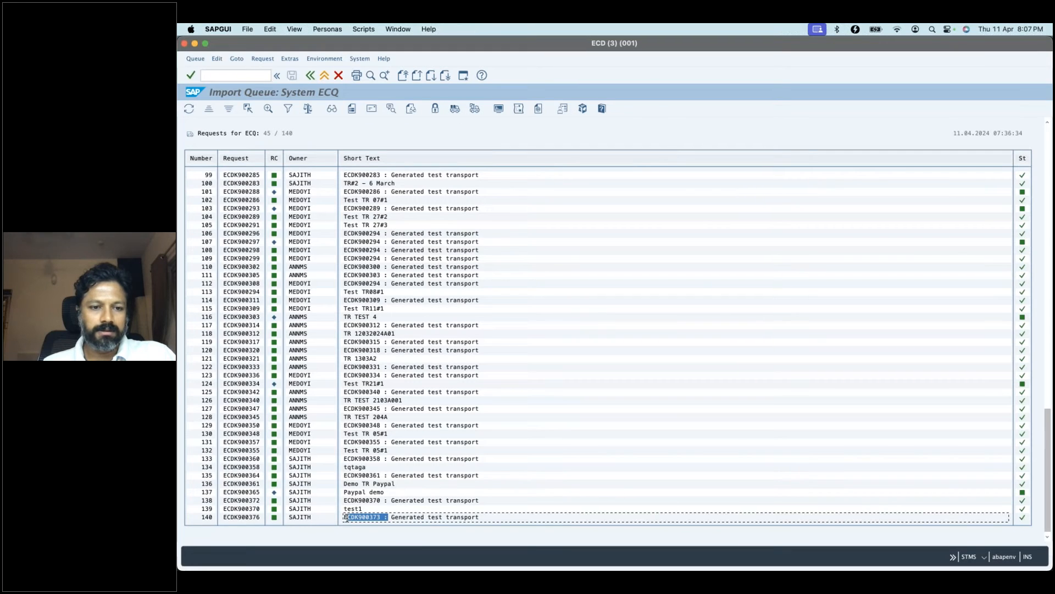
click(437, 518)
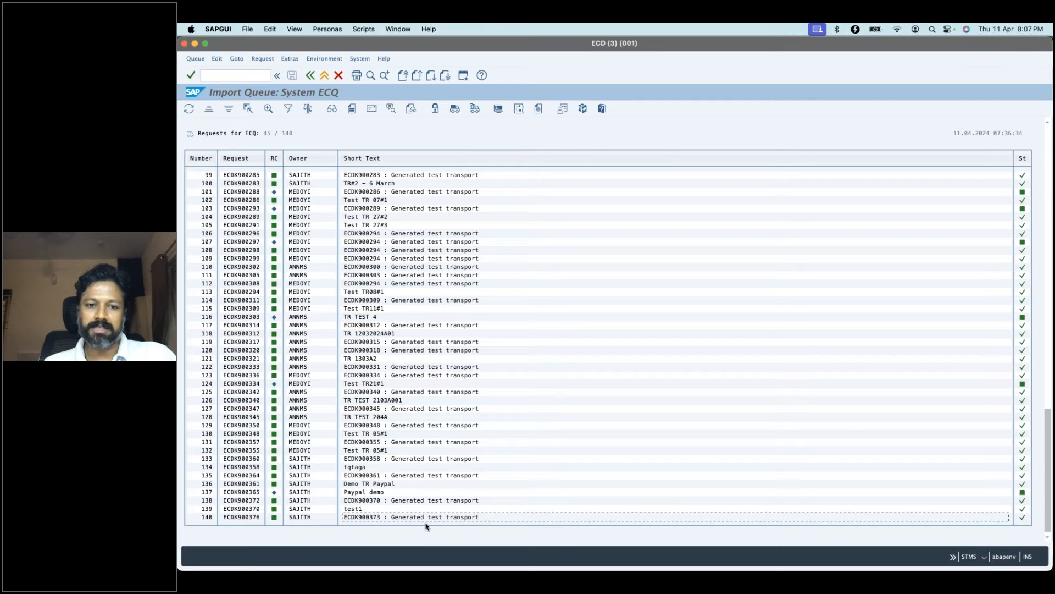
click(426, 526)
click(450, 516)
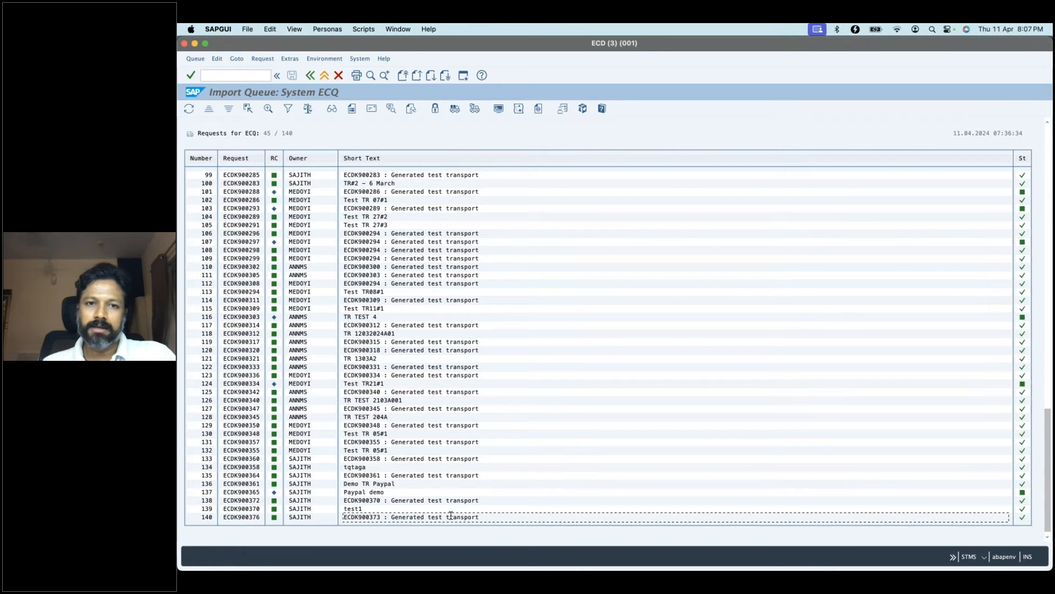
Step: Release transport request ECDK900373 from the ServiceNow change request and display the request in SAP's Transport Organizer
key(super+Tab)
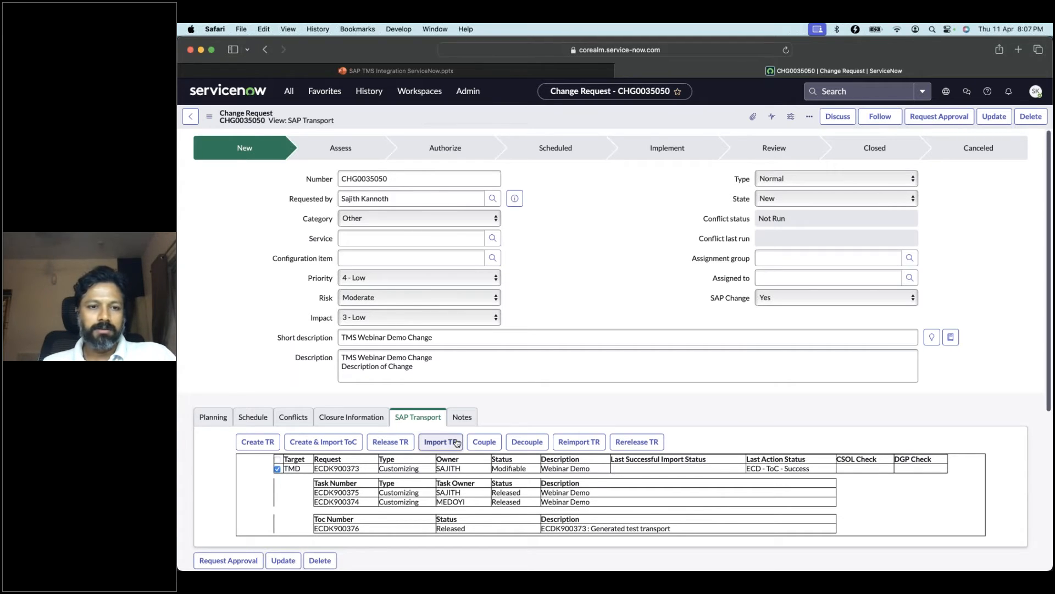
key(super+Tab)
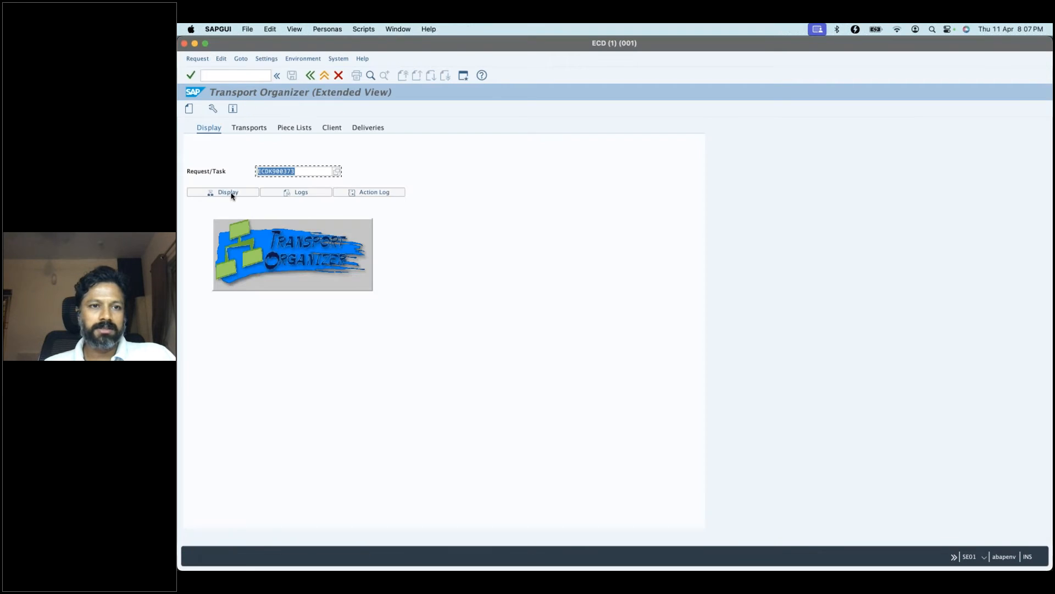
click(231, 195)
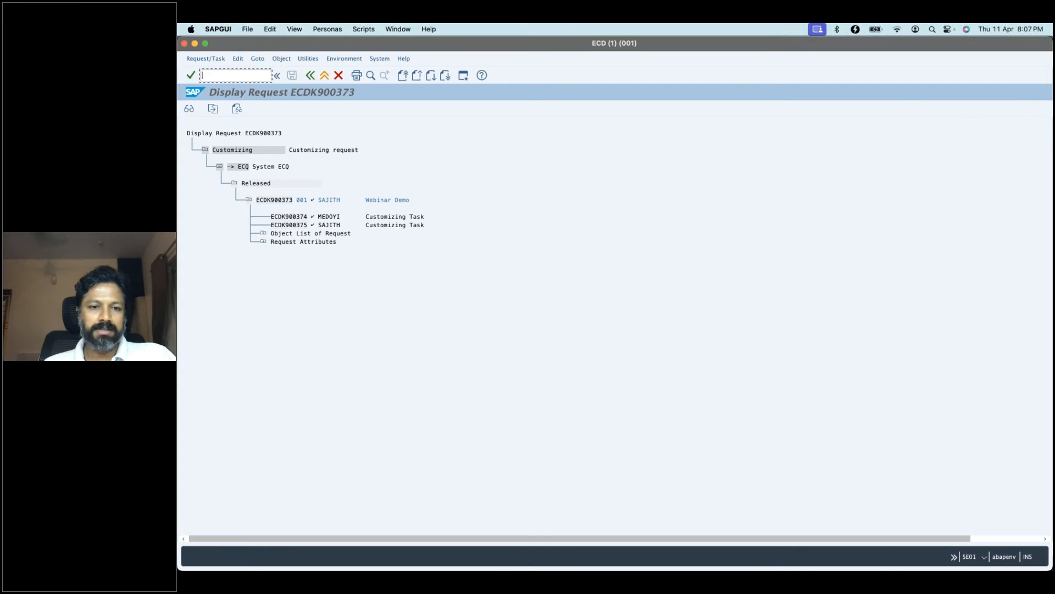
Step: Switch to the ServiceNow change request, reload its form and expand transport request ECDK900373 to check its release status
key(super+Tab)
click(209, 116)
click(273, 358)
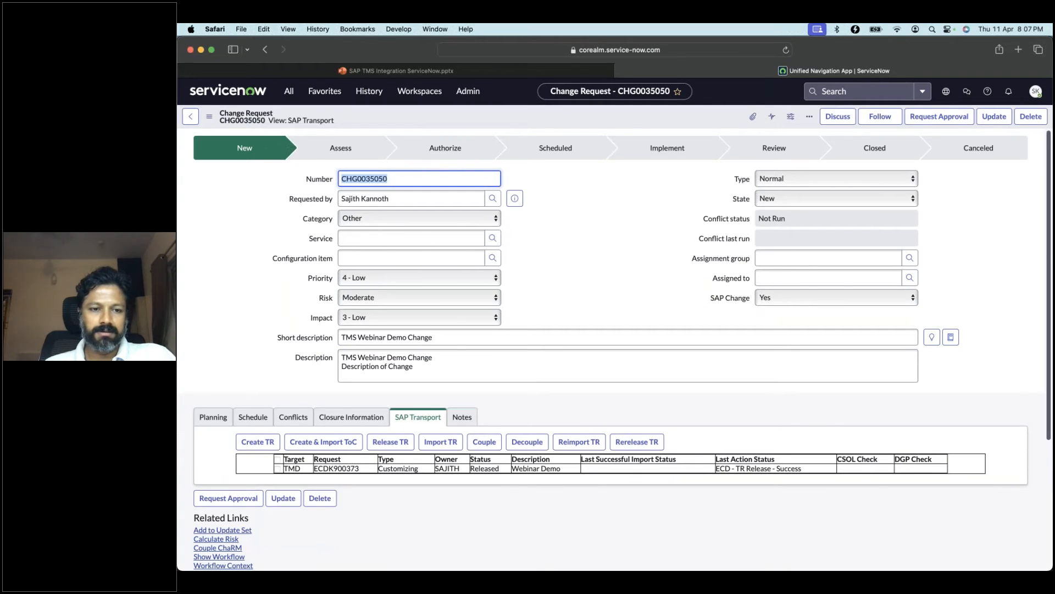
click(277, 469)
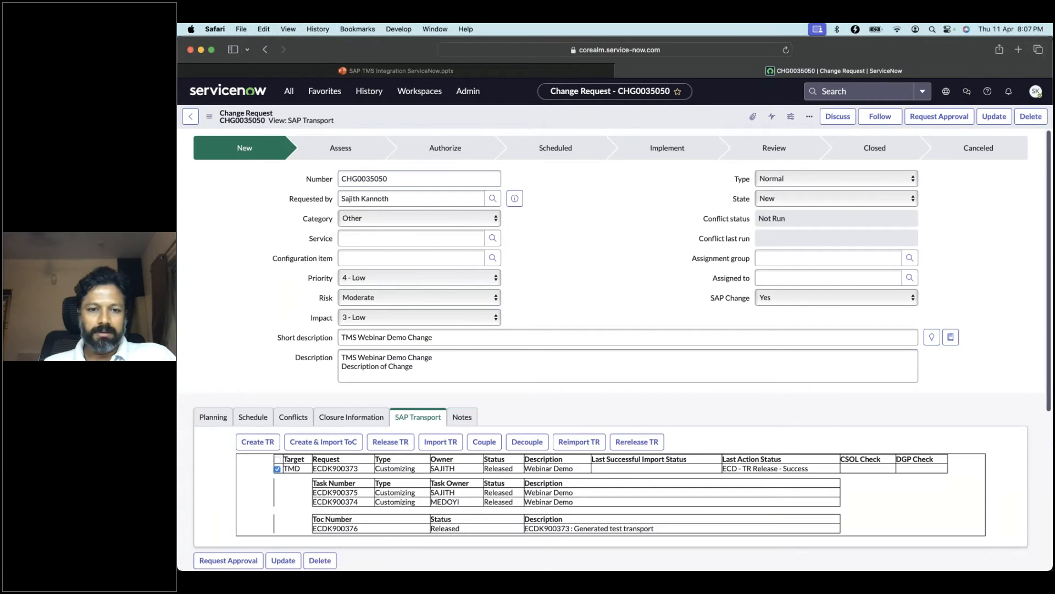
Step: Open the change request's notes to review the latest SAP integration activity, and minimize the system verification pop-up
click(463, 418)
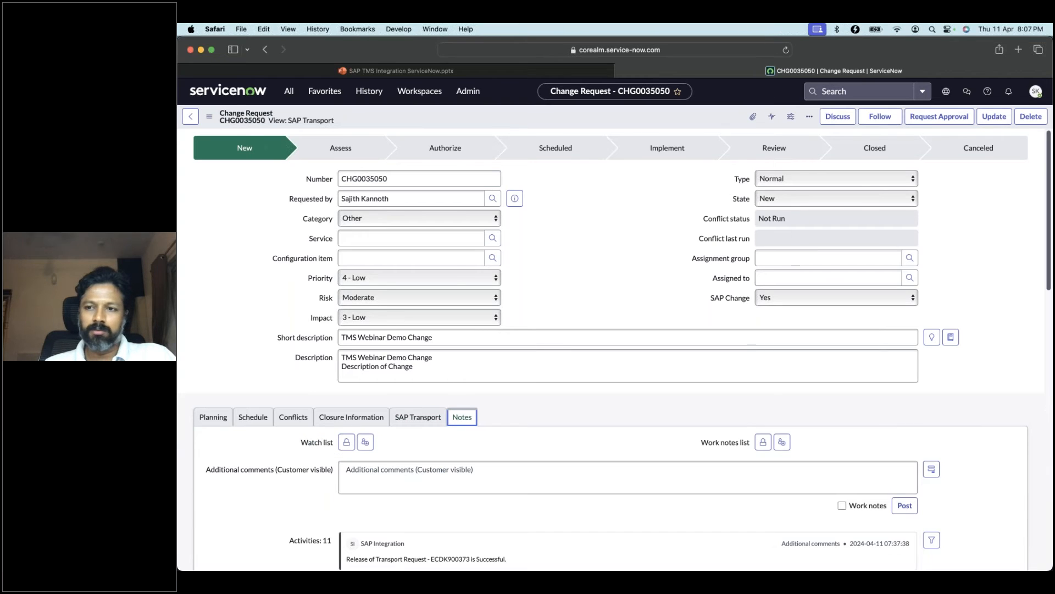
scroll(497, 547, down, 1)
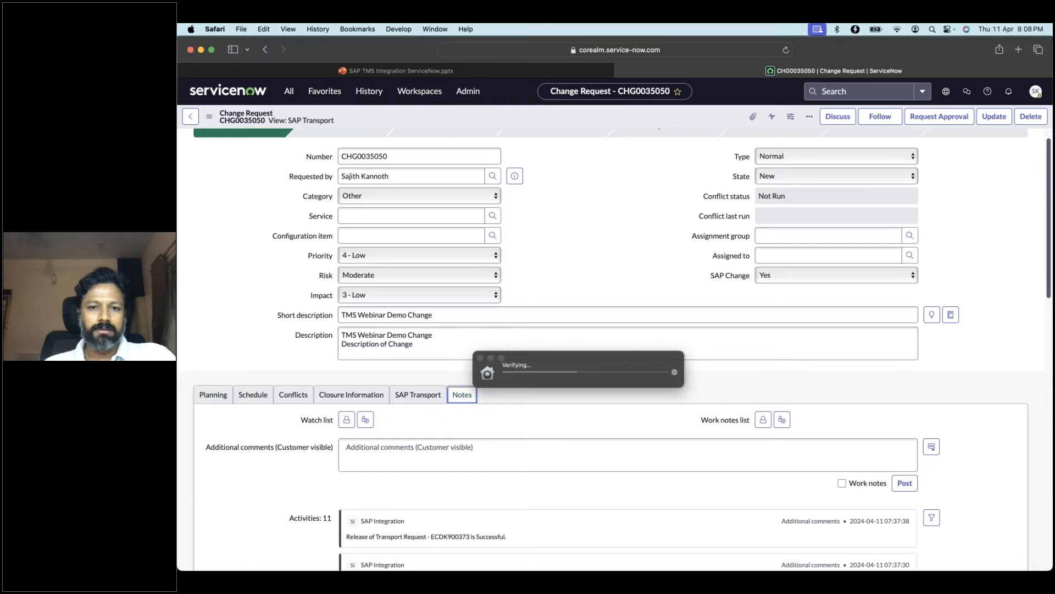
click(828, 255)
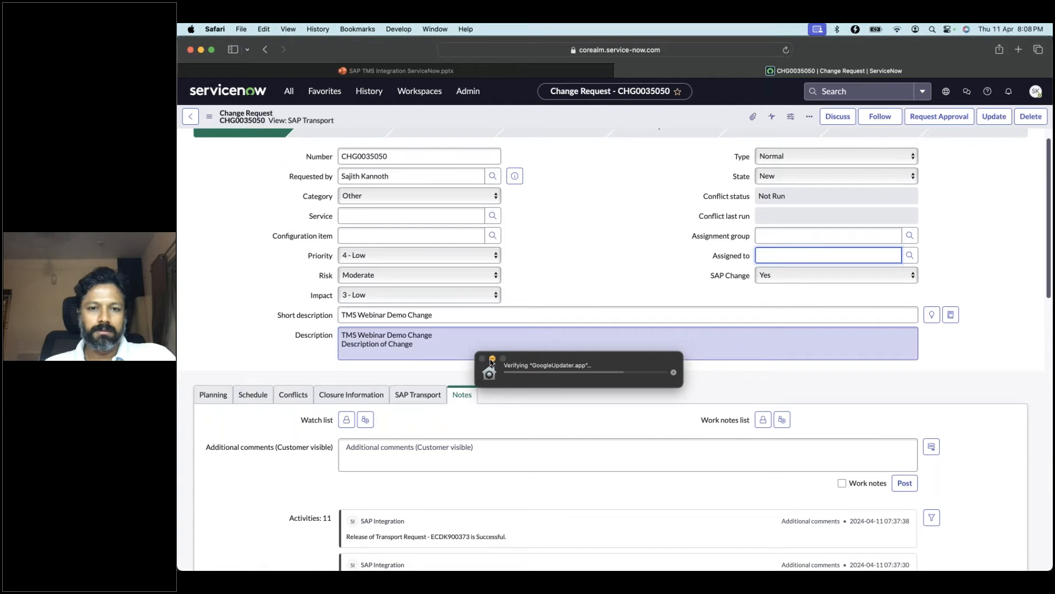
click(492, 359)
Step: Switch to the ECQ import queue in SAP GUI, refresh it and go to its last entries
key(super+Tab)
key(super+Tab)
key(super+Tab)
key(super+Tab)
key(super+Tab)
key(super+shift+Tab)
key(super+shift+Tab)
key(super+shift+Tab)
key(super+shift+Tab)
key(super+grave)
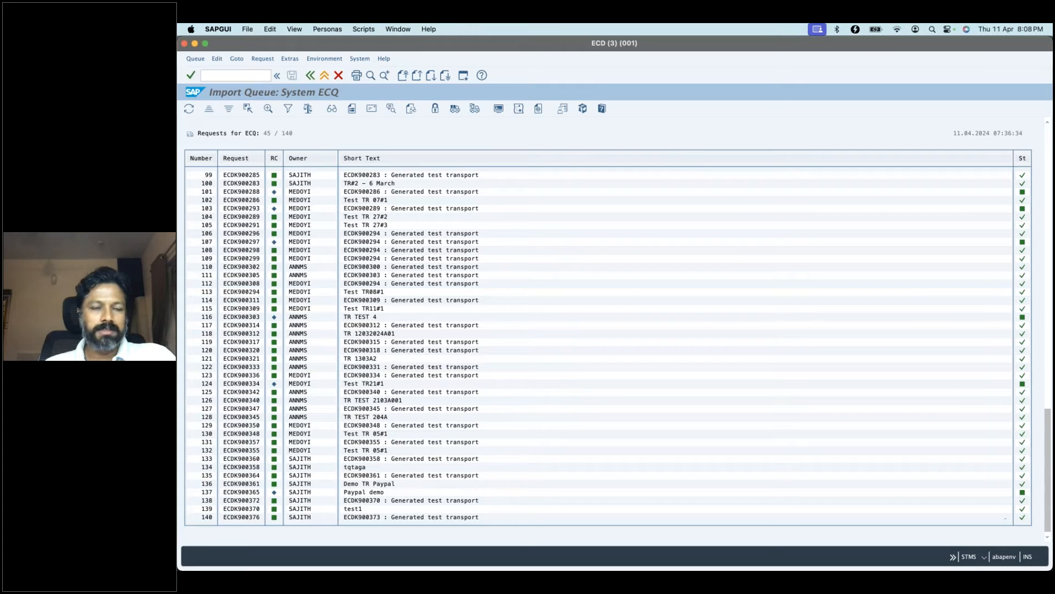
key(F5)
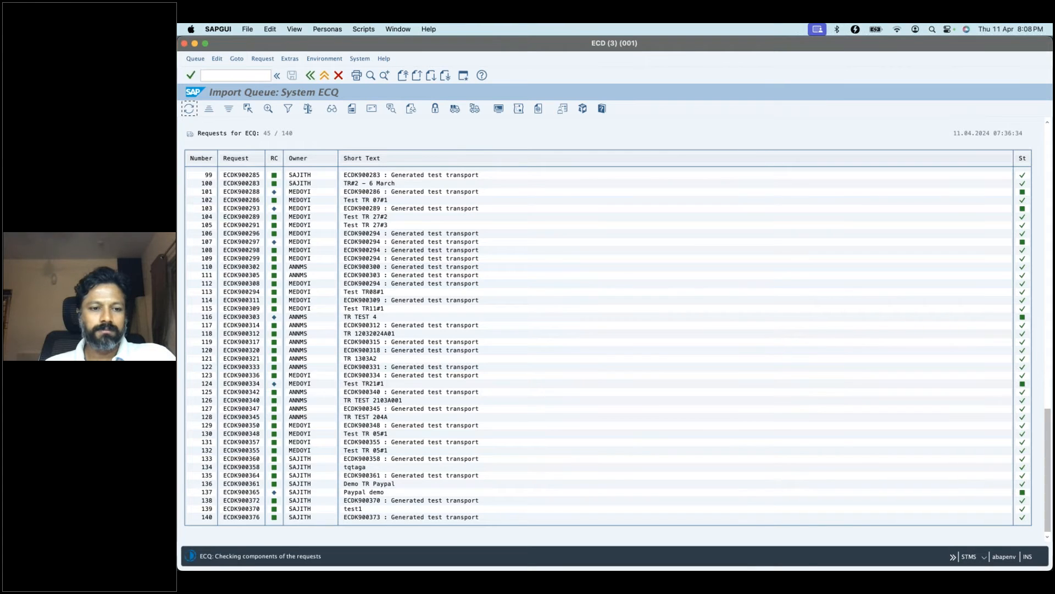
click(446, 75)
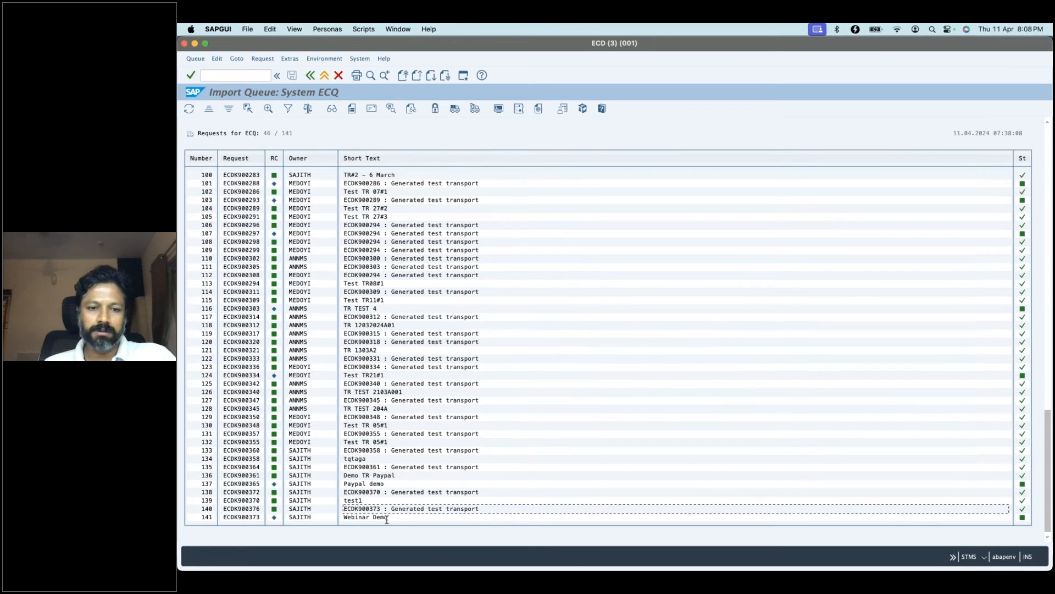
Step: Examine the Webinar Demo entry for request ECDK900373 at the end of the ECQ import queue
click(387, 517)
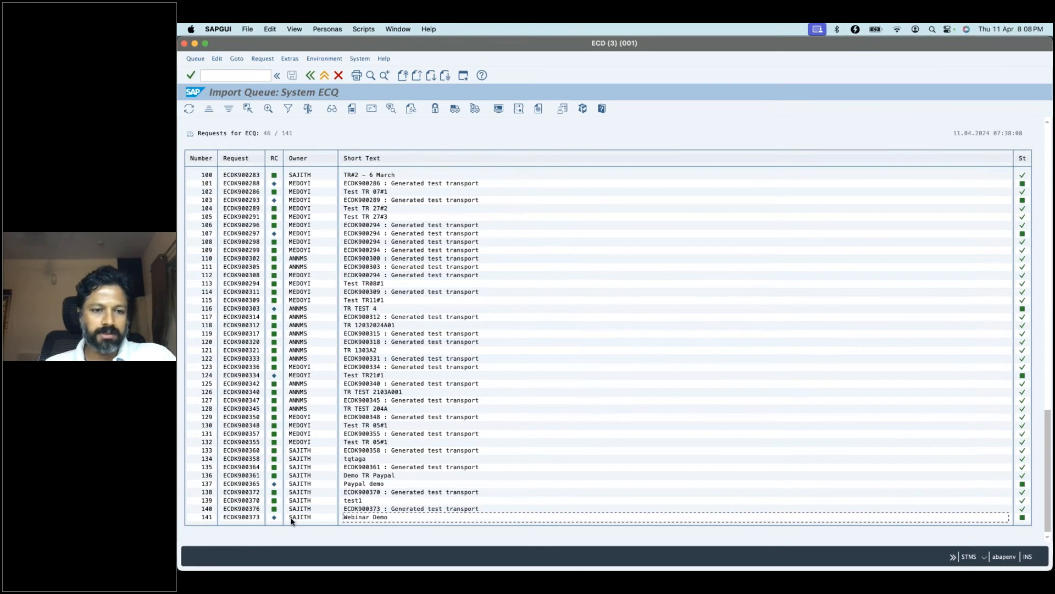
click(257, 517)
drag(344, 517, 385, 517)
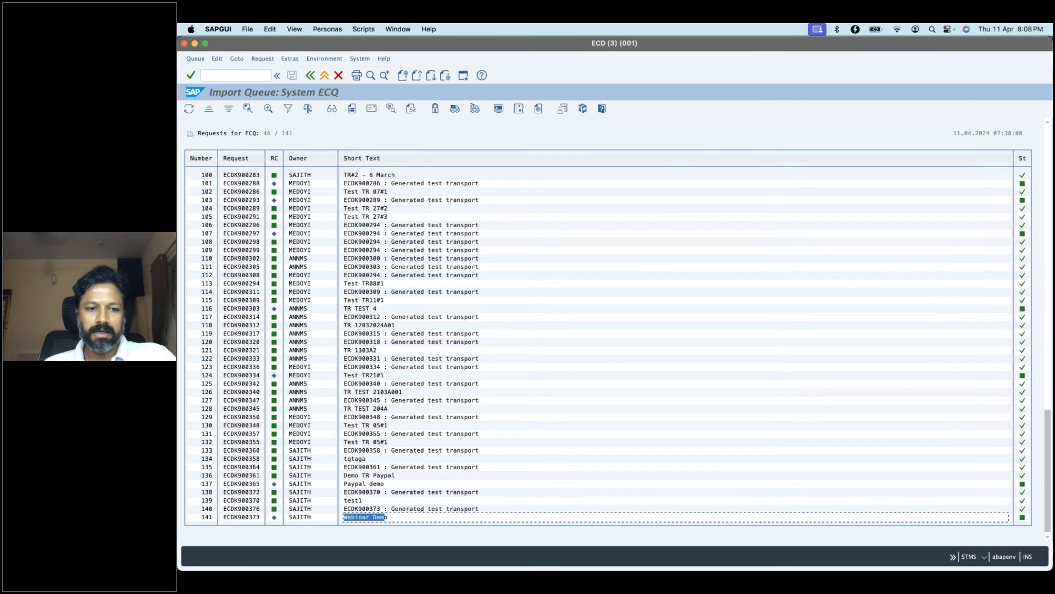
click(425, 526)
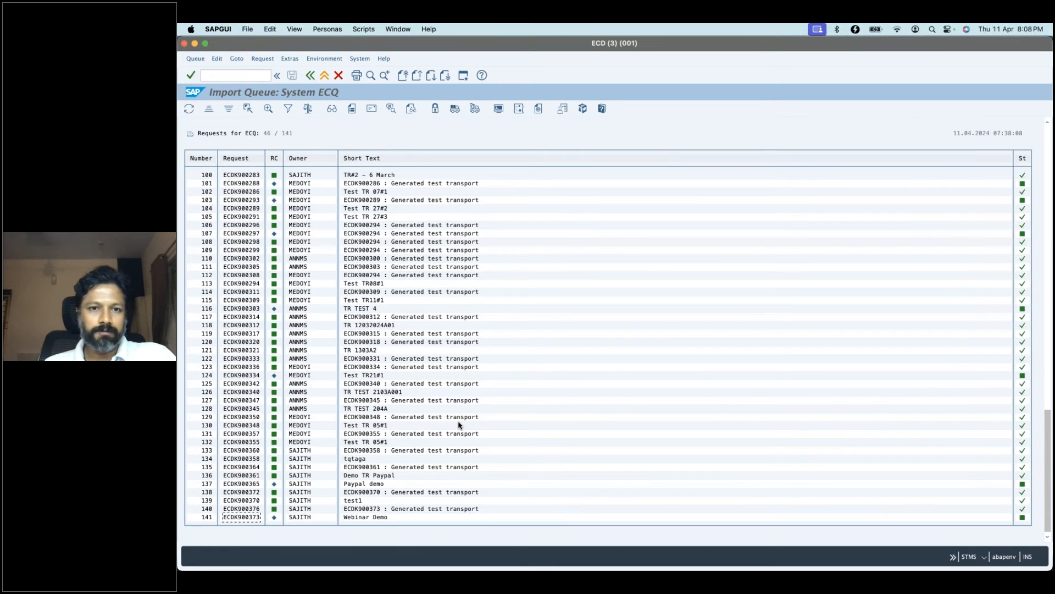
Step: Import transport request ECDK900373 from the change request's SAP Transport section in ServiceNow and refresh the ECQ import queue in SAP
key(super+Tab)
key(super+Tab)
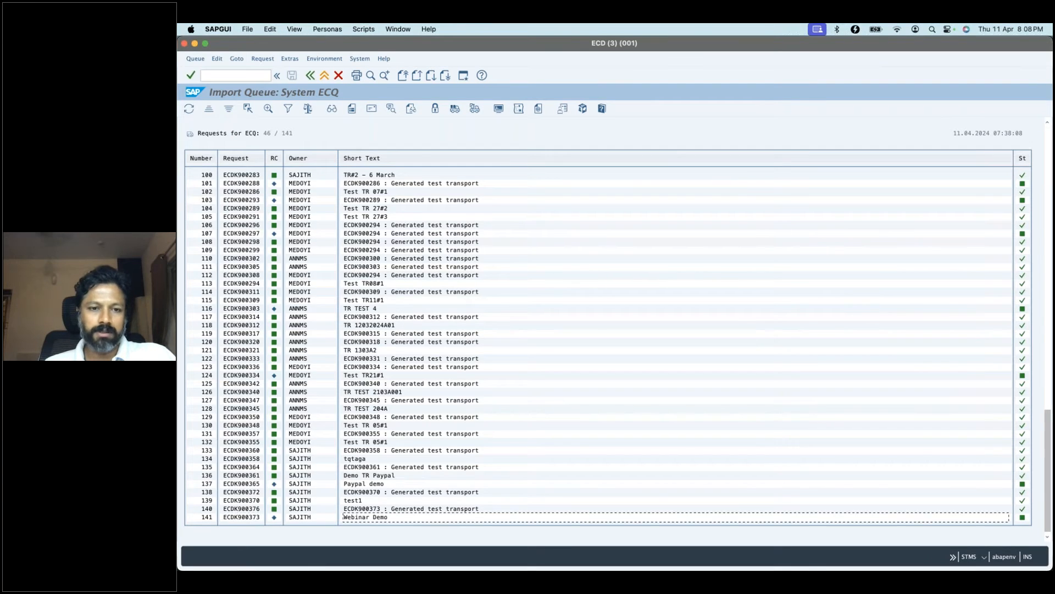
key(super+Tab)
click(418, 394)
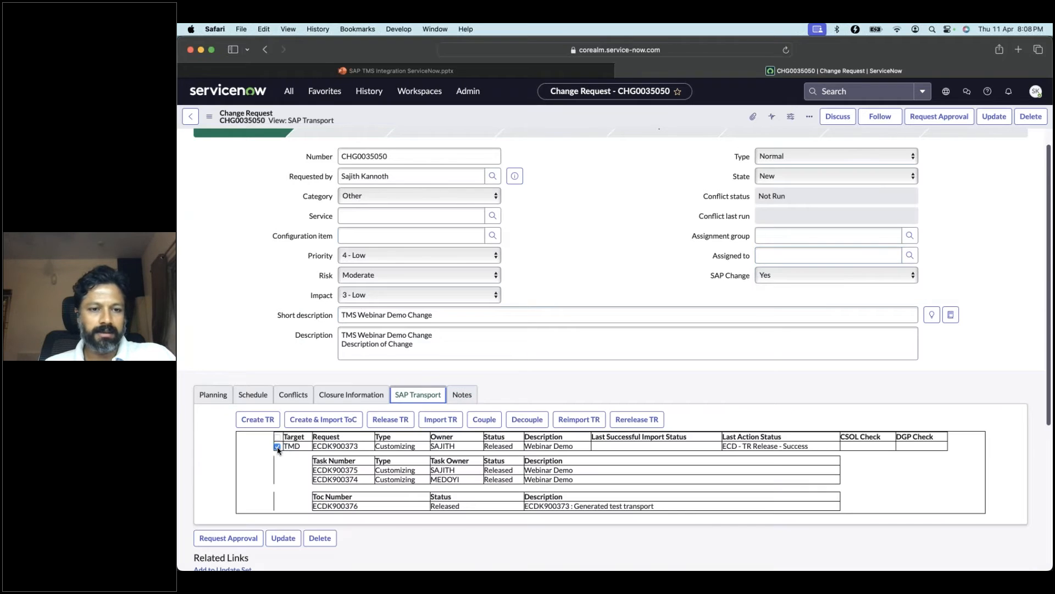
click(277, 448)
click(277, 448)
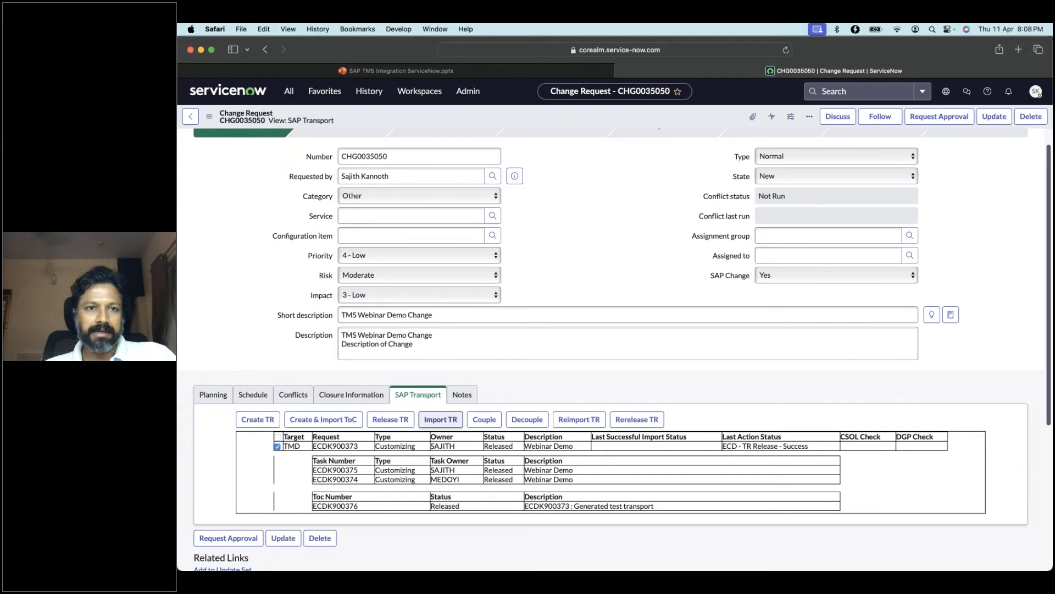
key(super+Tab)
click(190, 109)
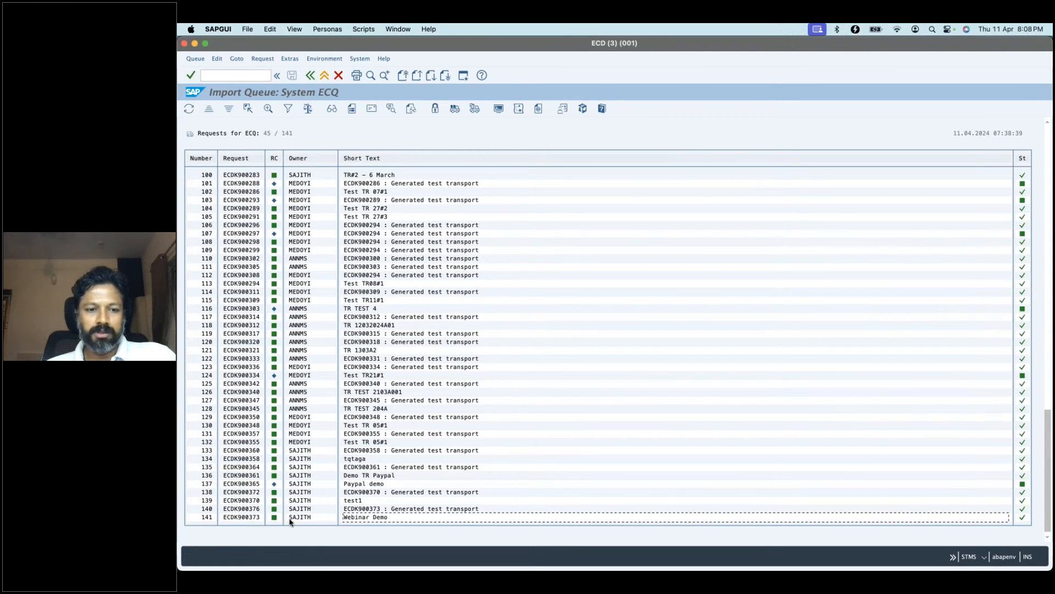
Step: Reload the ServiceNow change request form, check the ECQ import status and activity notes, and return to the SAP Transport section
key(super+Tab)
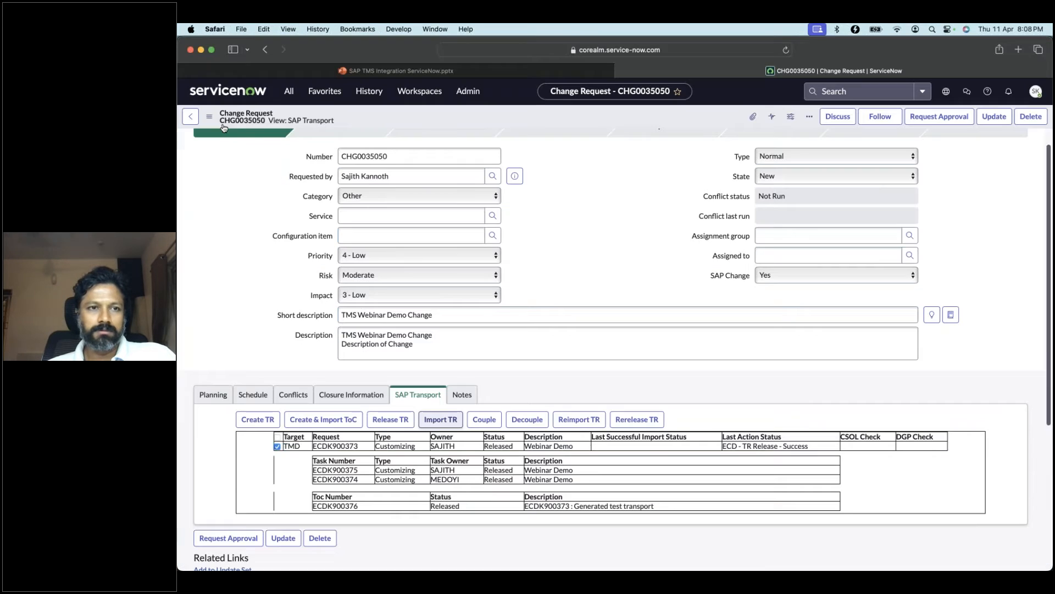
click(209, 117)
click(271, 358)
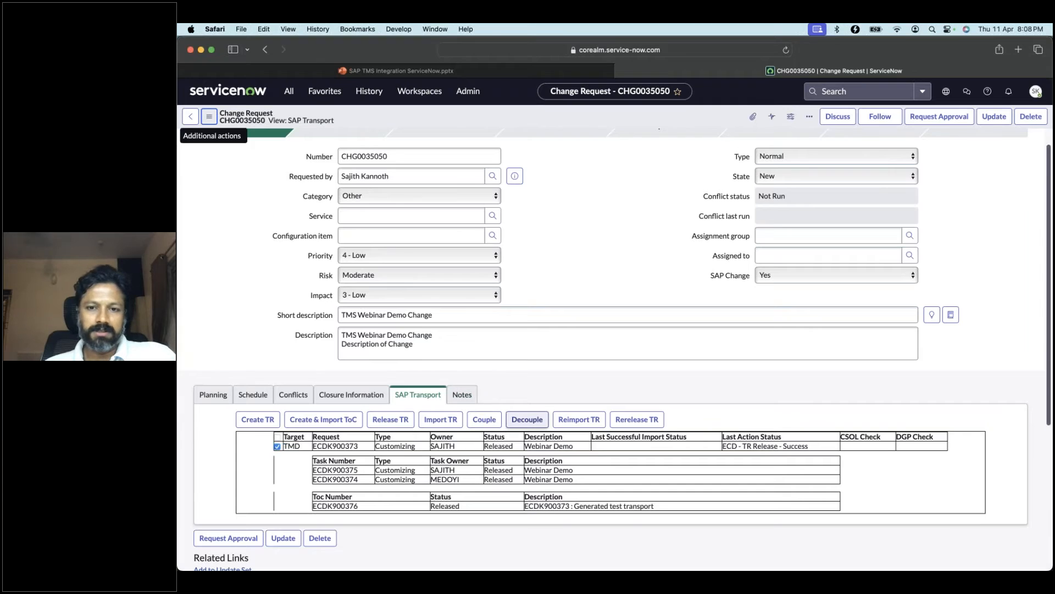
click(527, 419)
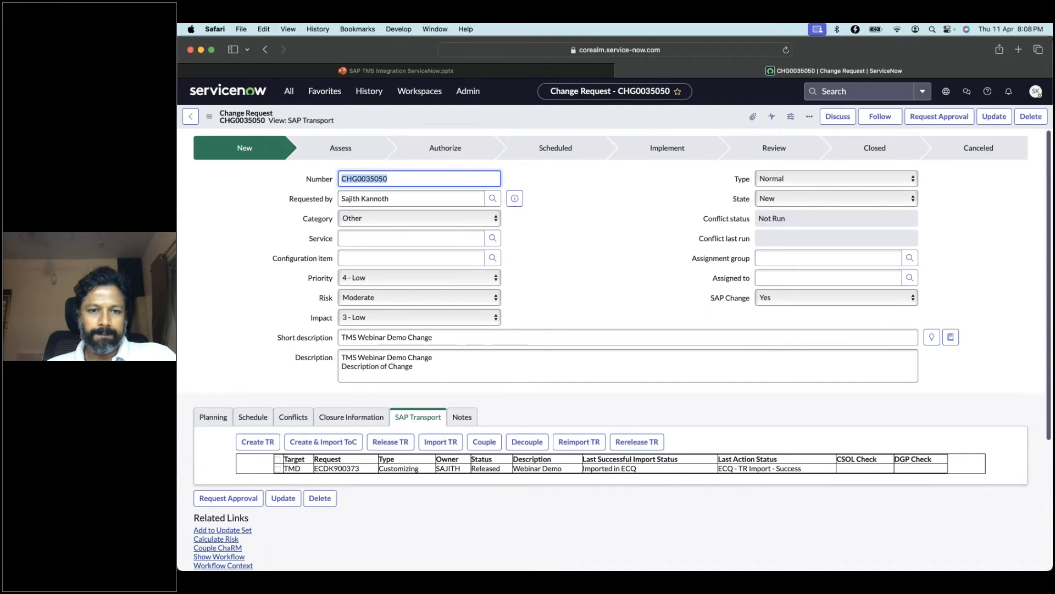
click(464, 420)
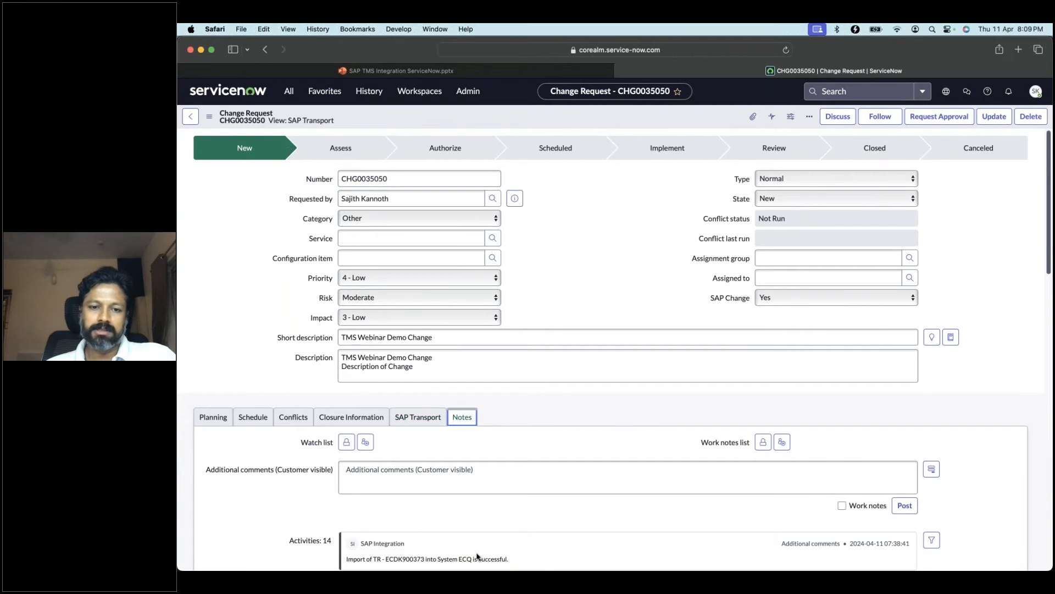
click(412, 418)
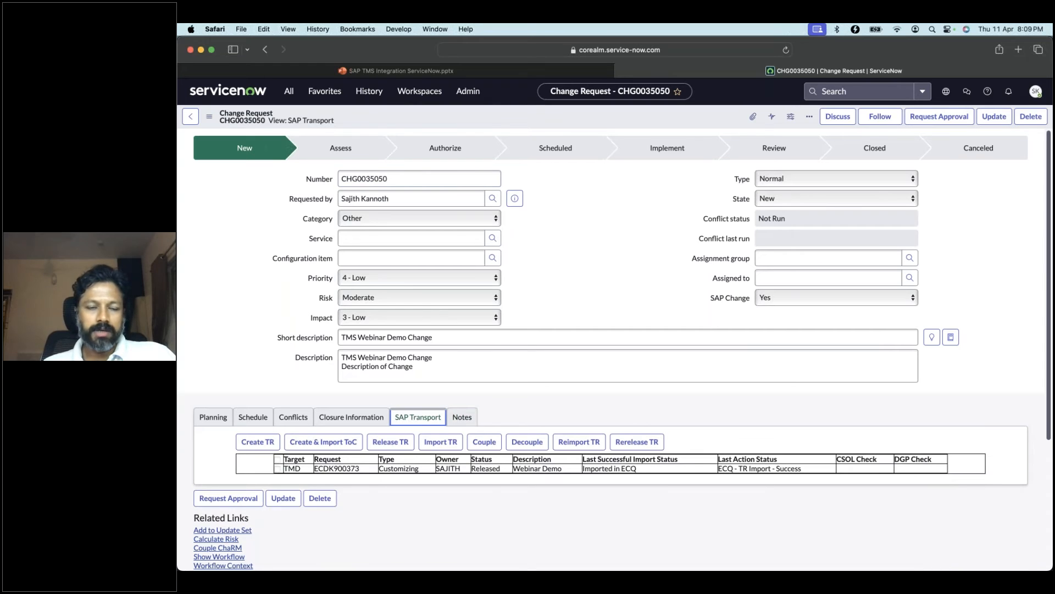
Step: Display the import queue of system ECP in SAP, and import ECDK900373 into ECP from the ServiceNow change request
key(super+Tab)
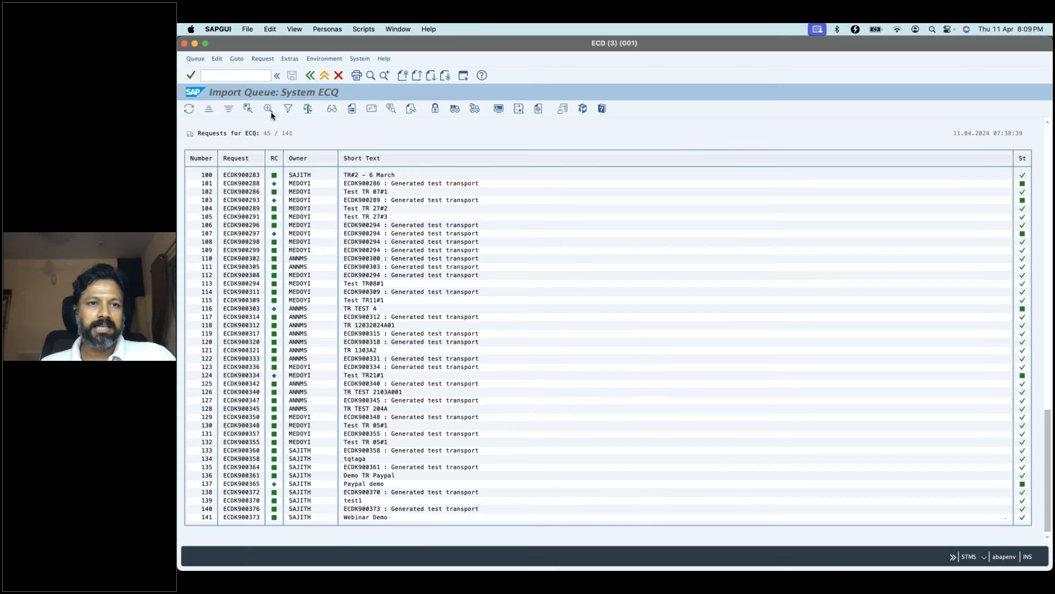
click(310, 75)
double_click(269, 184)
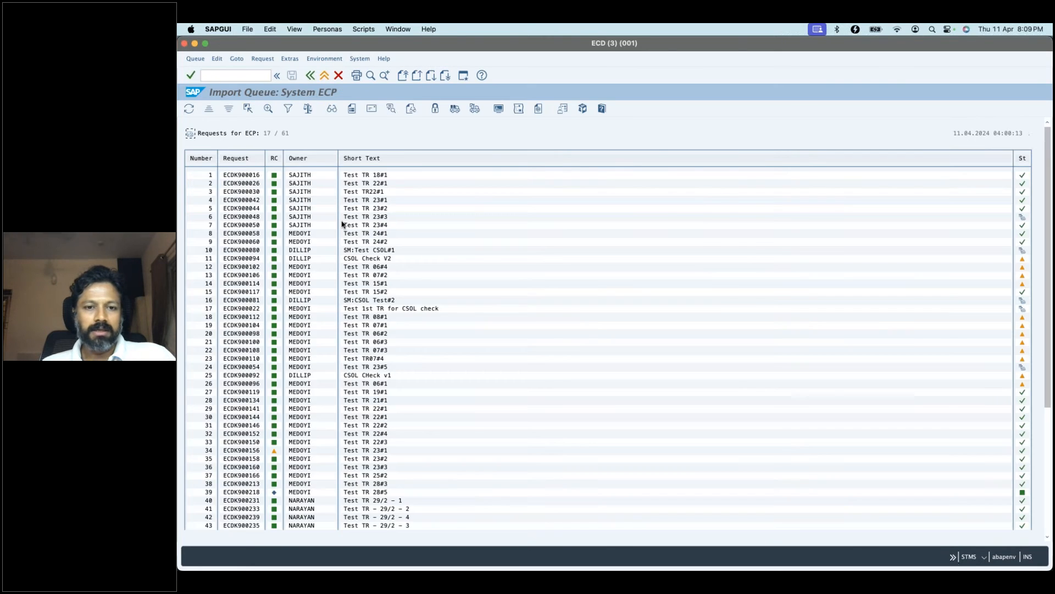
key(super+Tab)
click(278, 469)
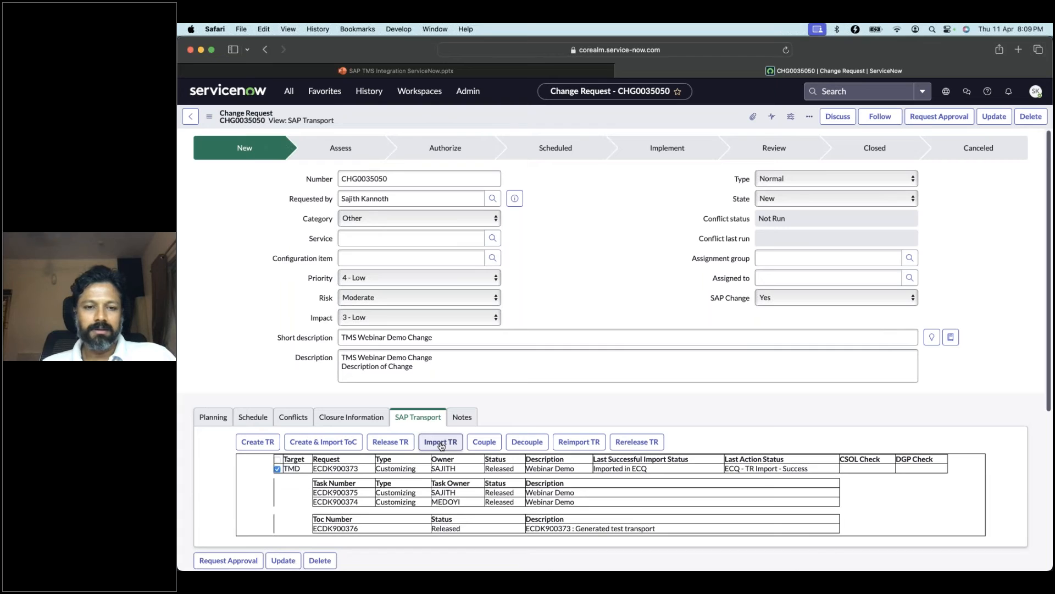
Step: Refresh the ECP import queue in SAP, check its last entries and examine request ECDK900373 in ECP's import history
key(super+Tab)
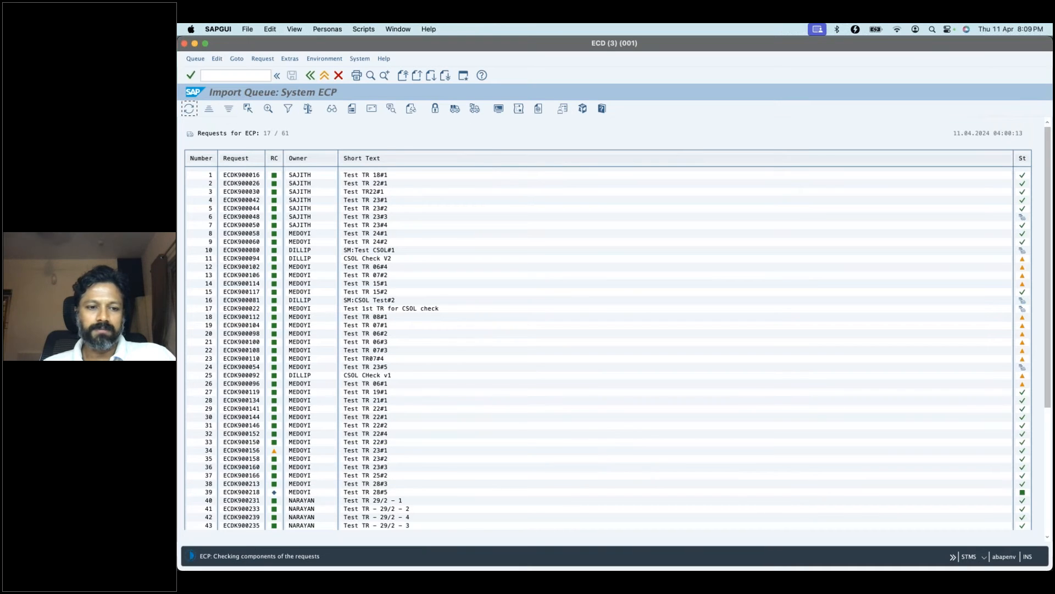
click(446, 75)
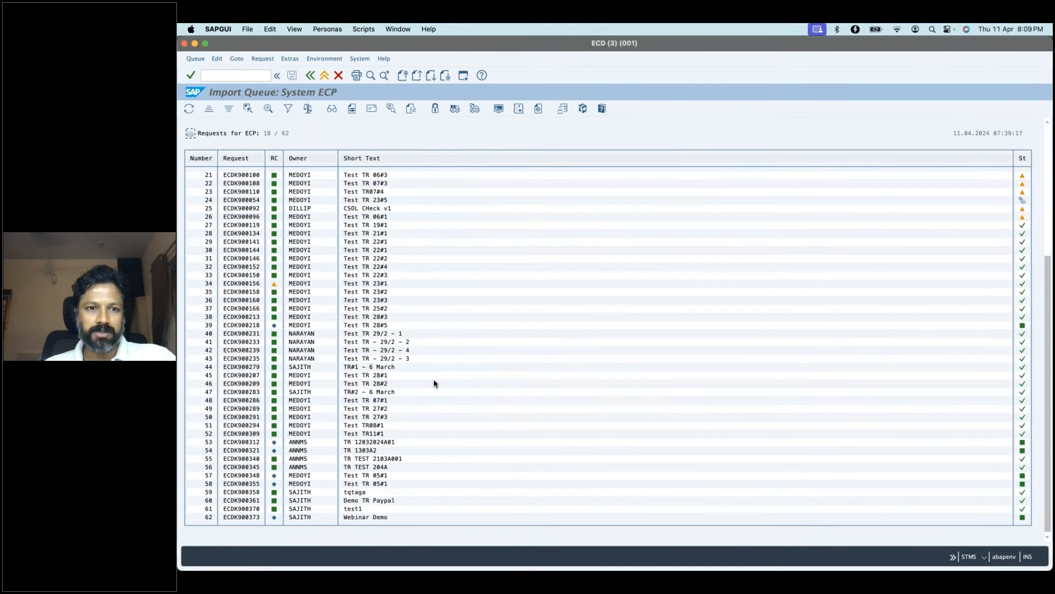
click(189, 108)
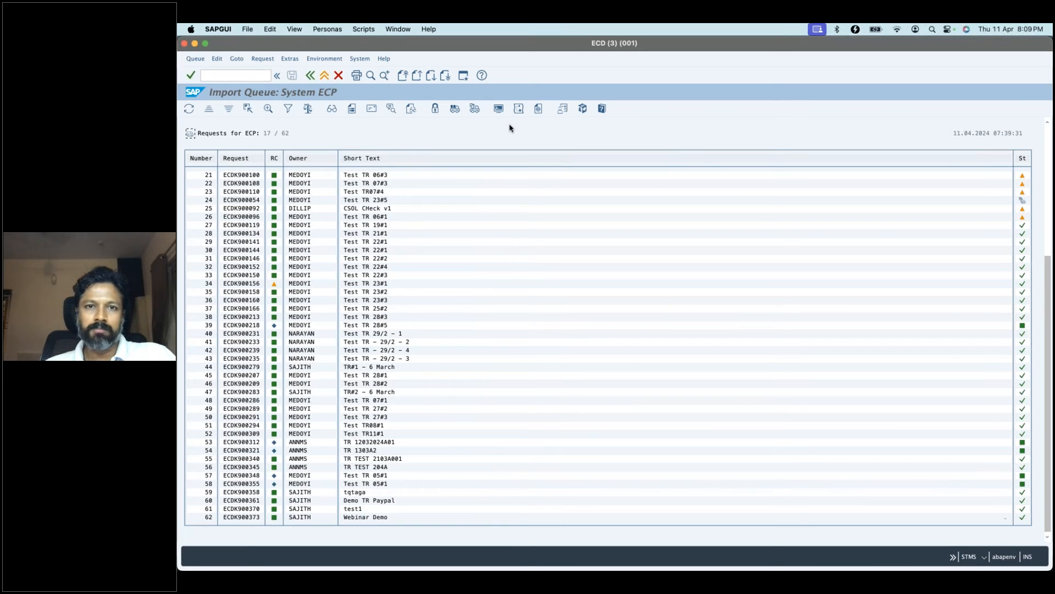
click(519, 109)
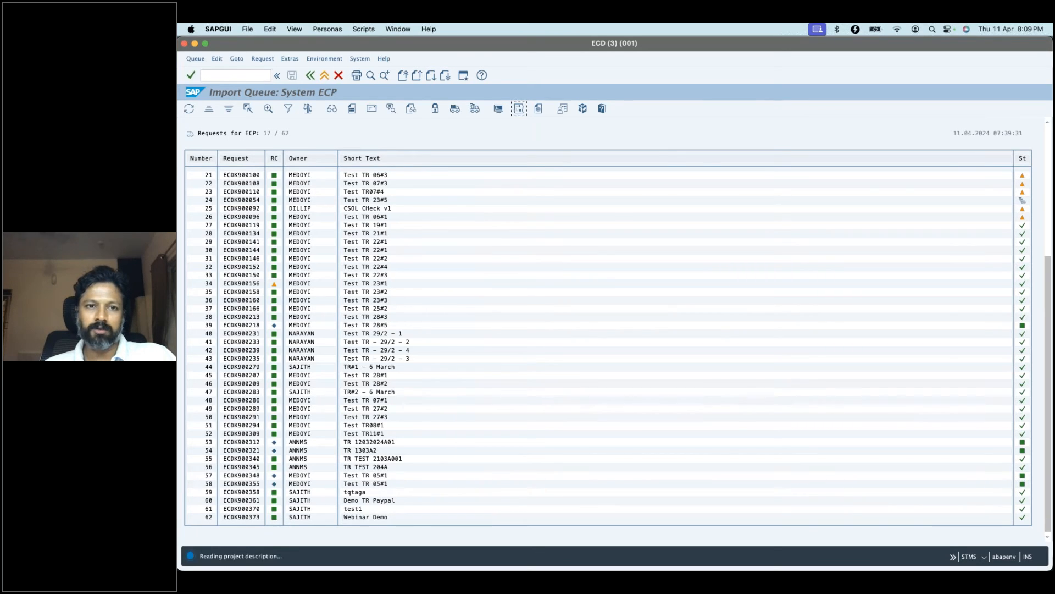
double_click(433, 216)
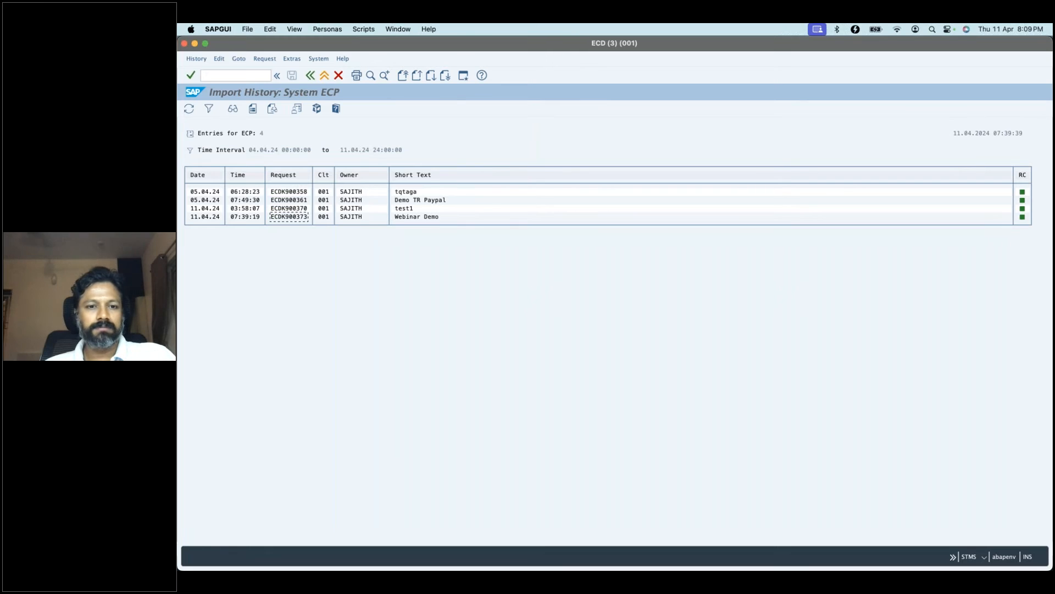
Step: Reload the ServiceNow change request form and expand transport request ECDK900373 to check its ECP import status
key(super+Tab)
click(210, 116)
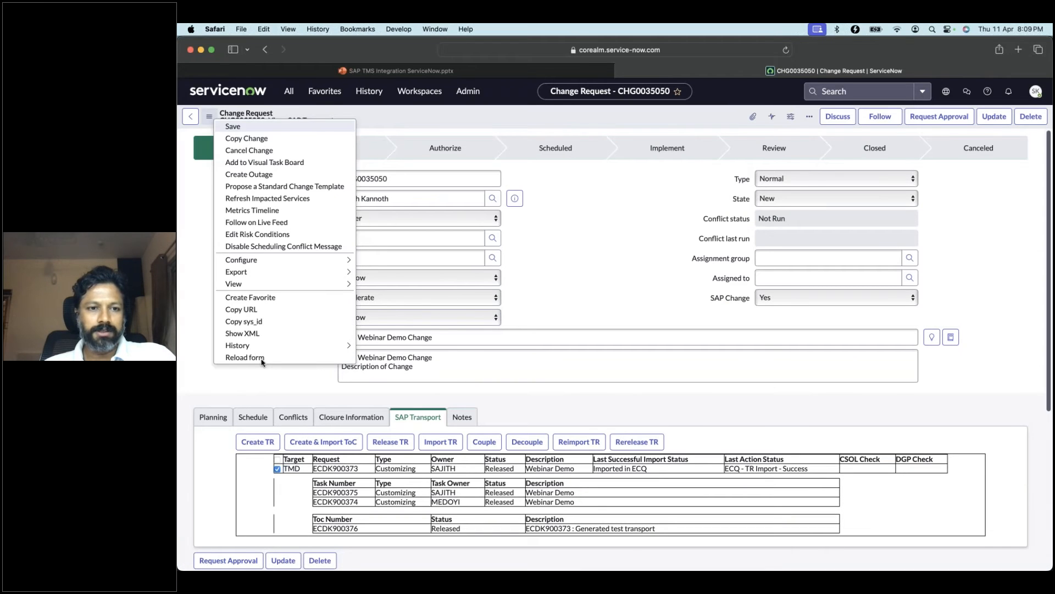
click(262, 358)
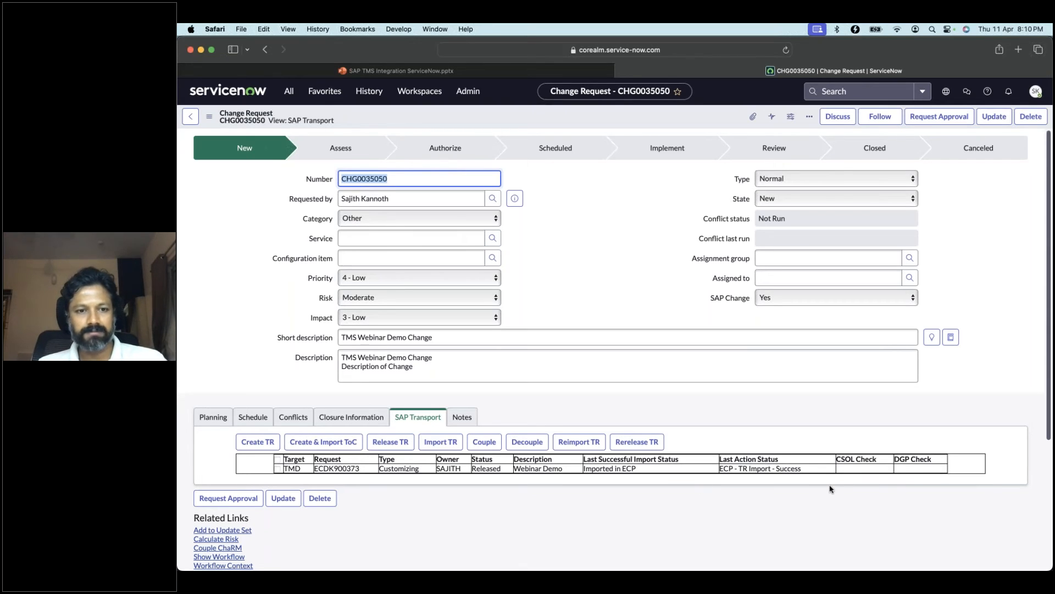
click(277, 470)
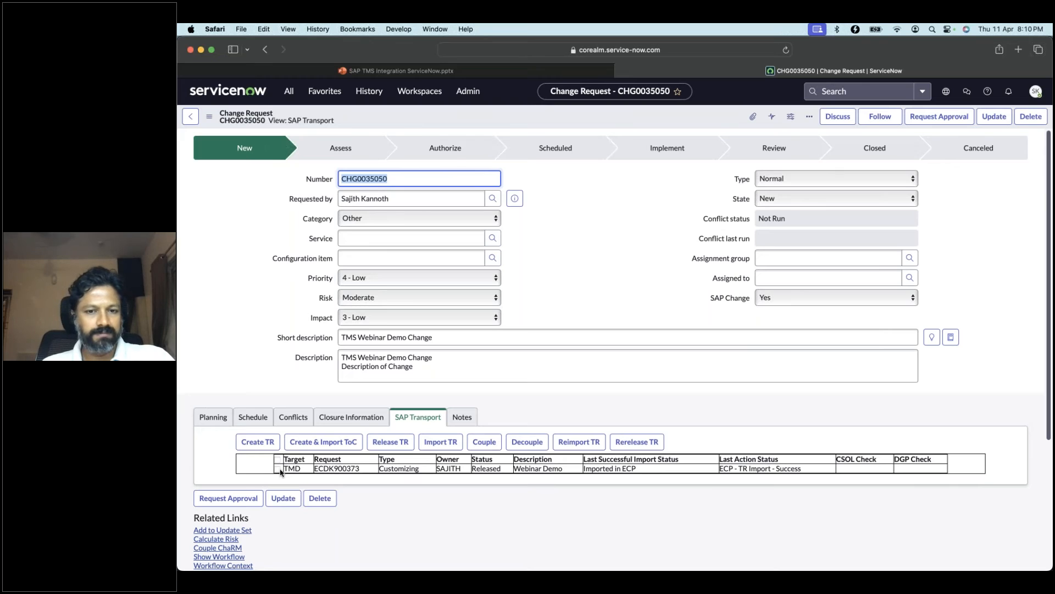
double_click(636, 526)
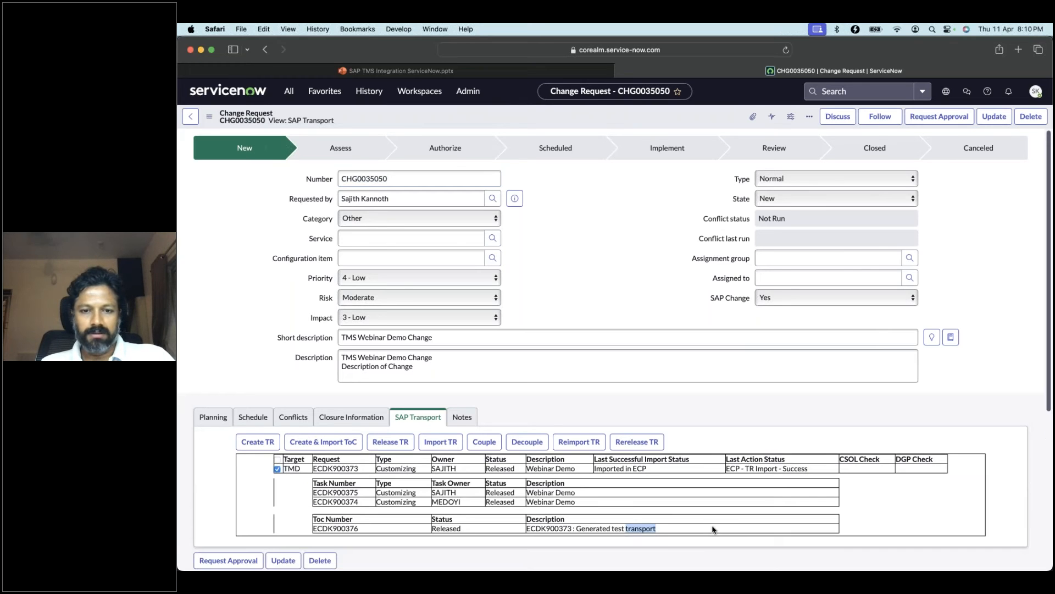
Step: Leave the ECP import history in SAP and open the ServiceNow change request's notes to review the latest import activity
key(super+Tab)
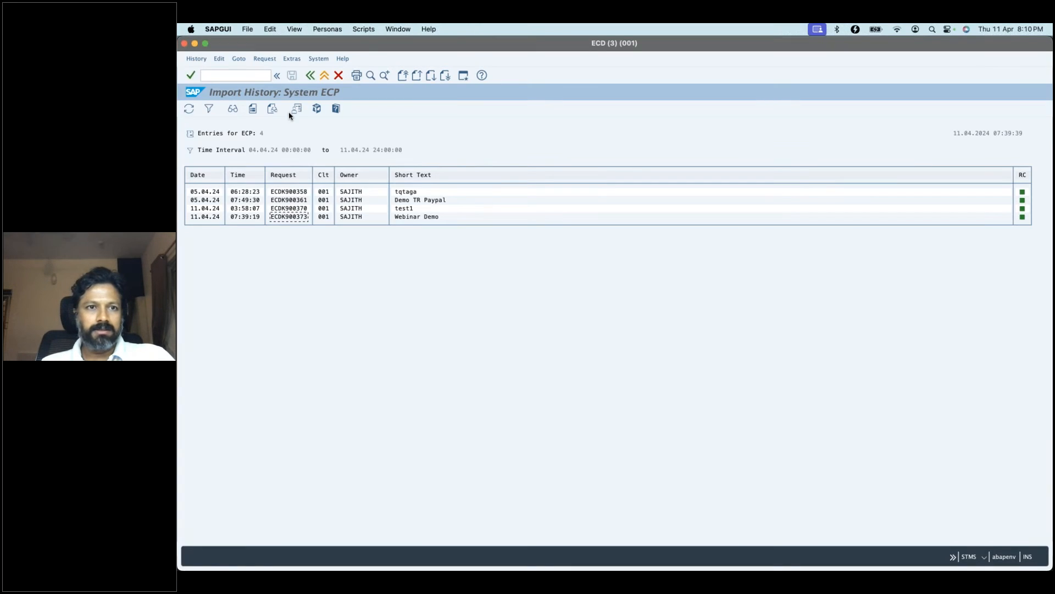
click(311, 76)
key(super+Tab)
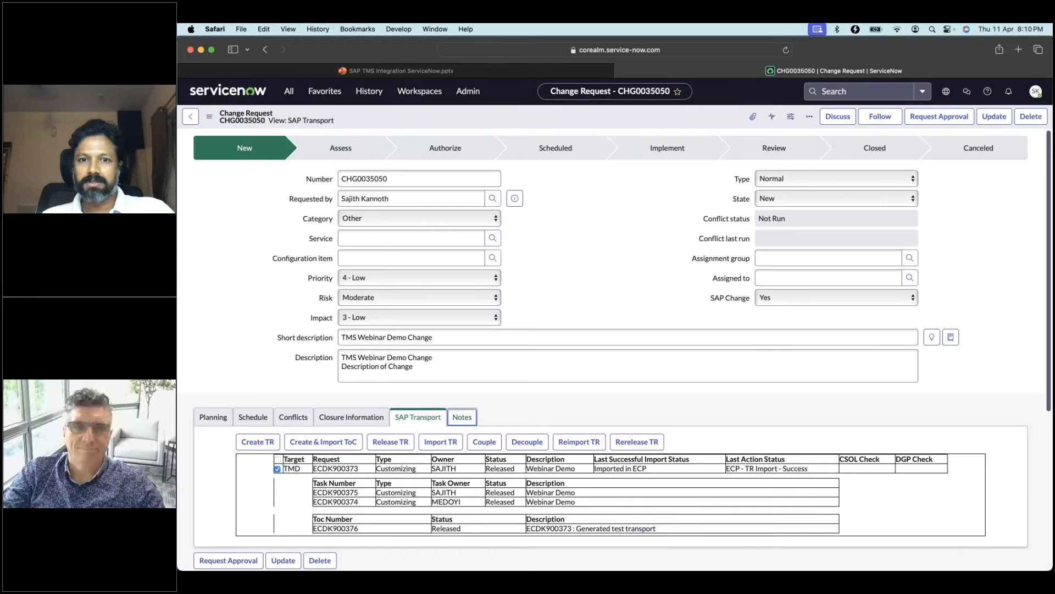
click(463, 417)
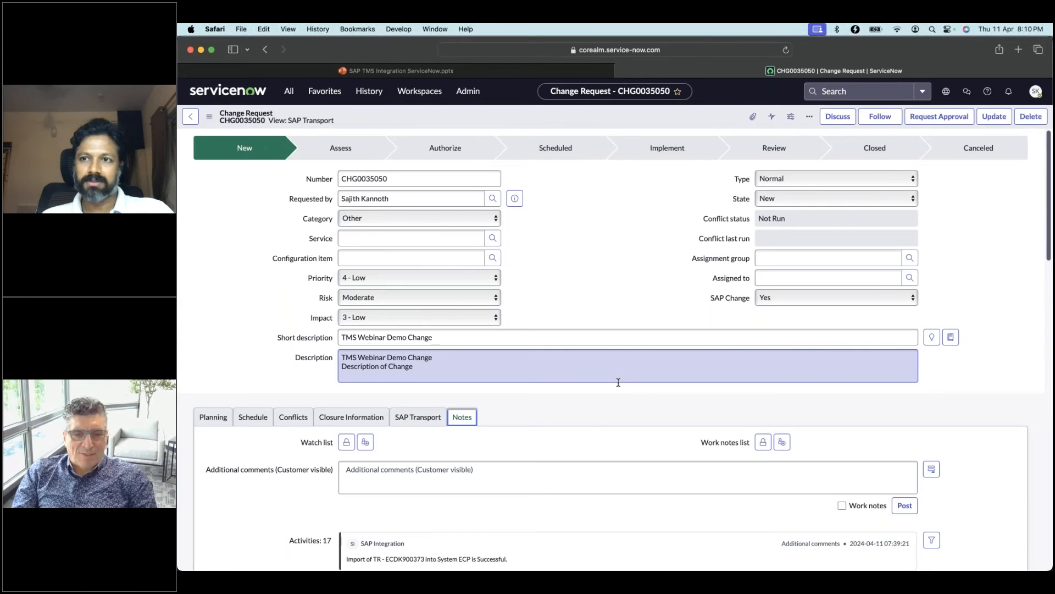